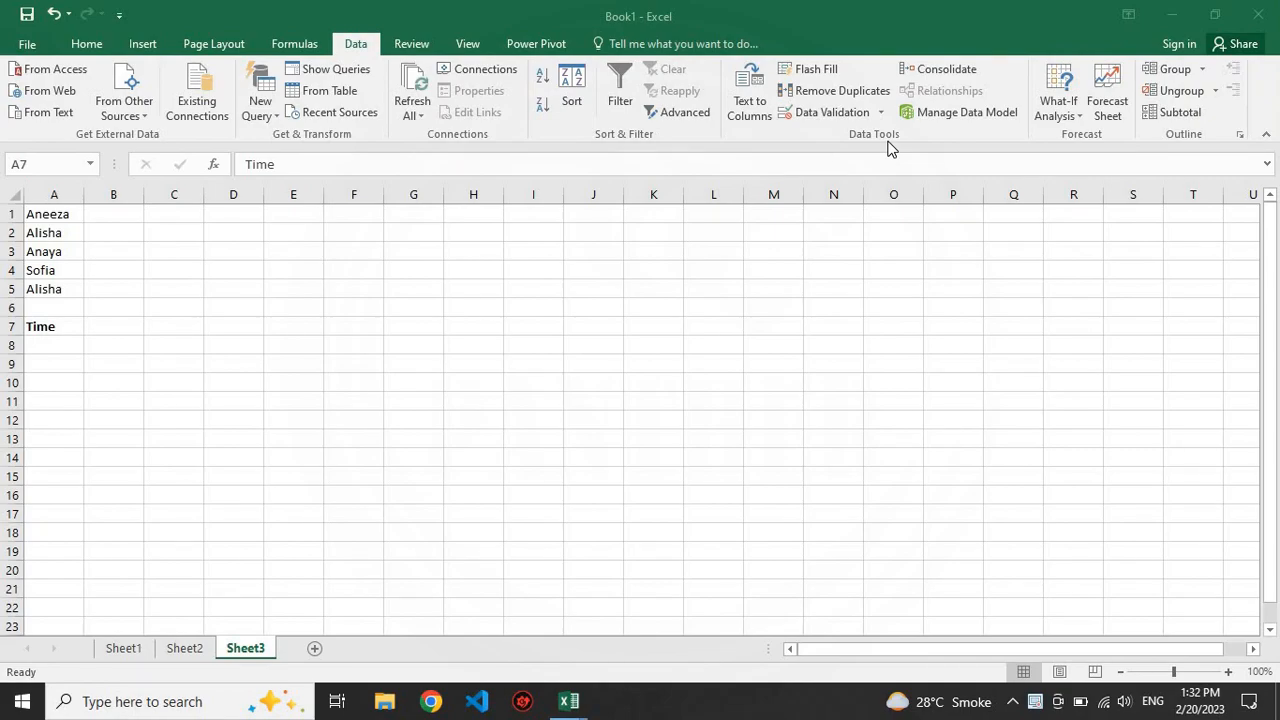
Enter the first row's combined full name in F9 and Flash Fill the remaining full names through F12
{"action": "left_click", "coordinate": [755, 104]}
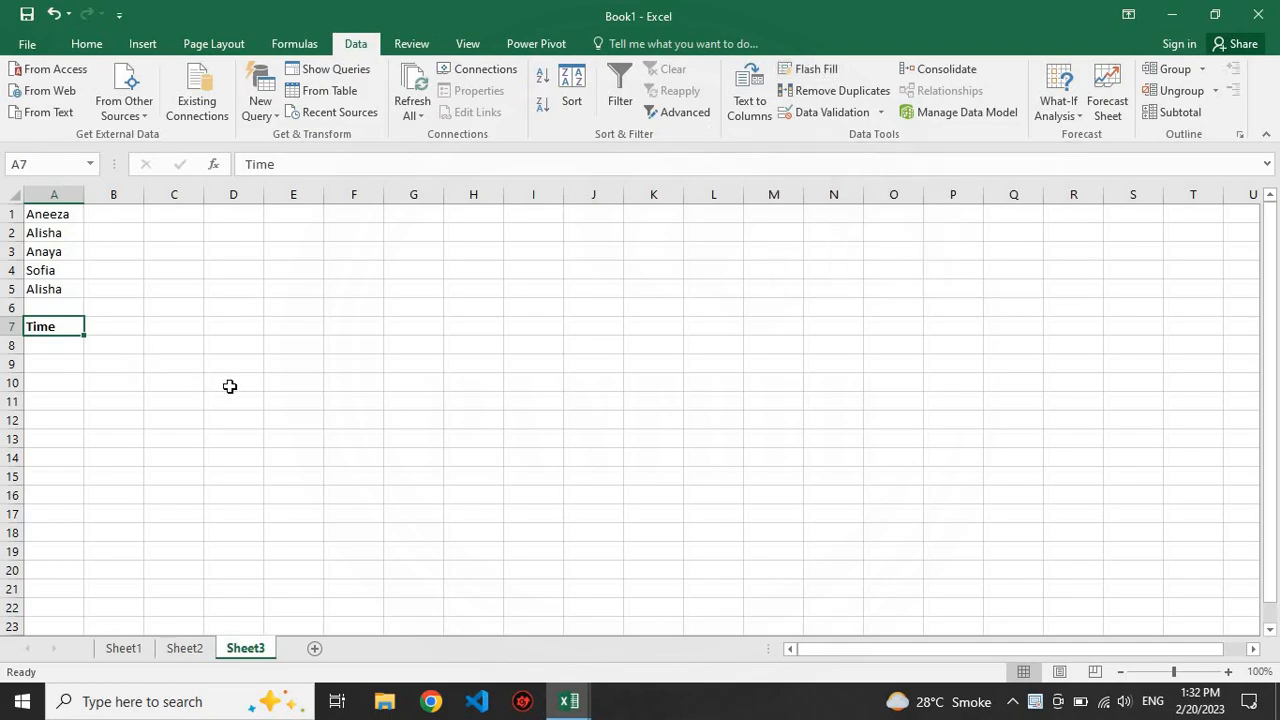
{"action": "left_click", "coordinate": [253, 365]}
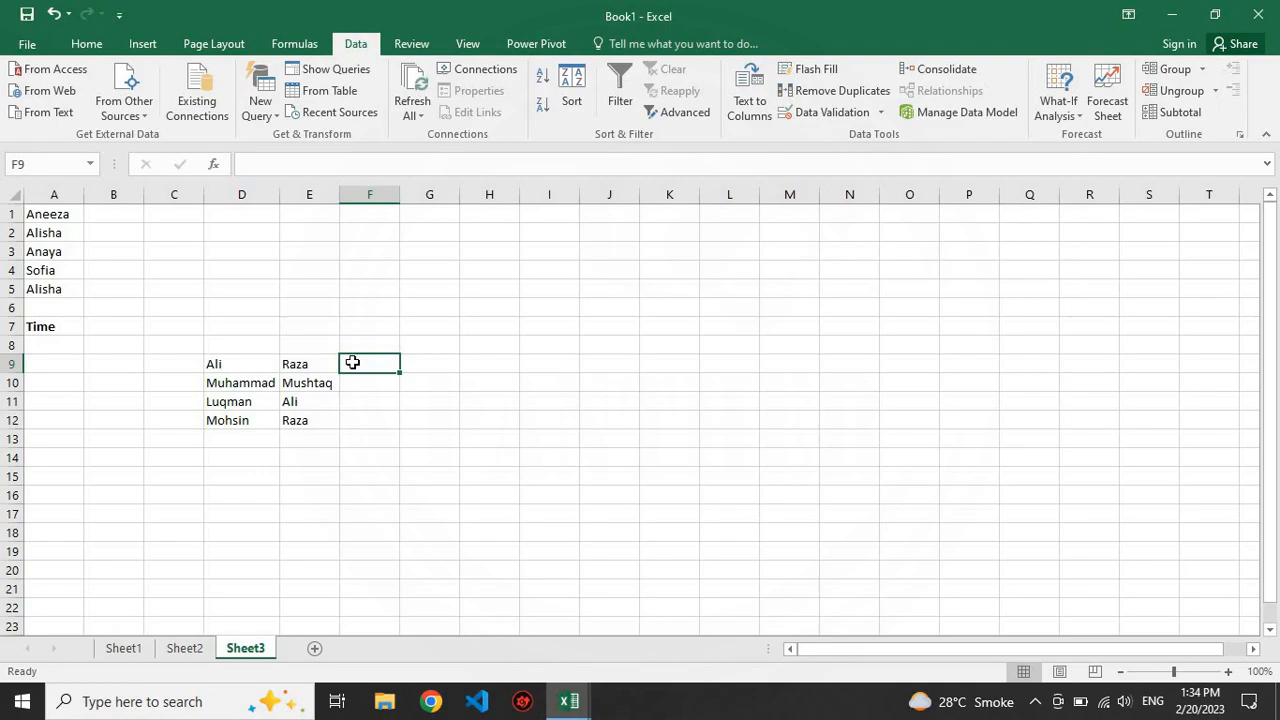
{"action": "type", "text": "Ali Raza"}
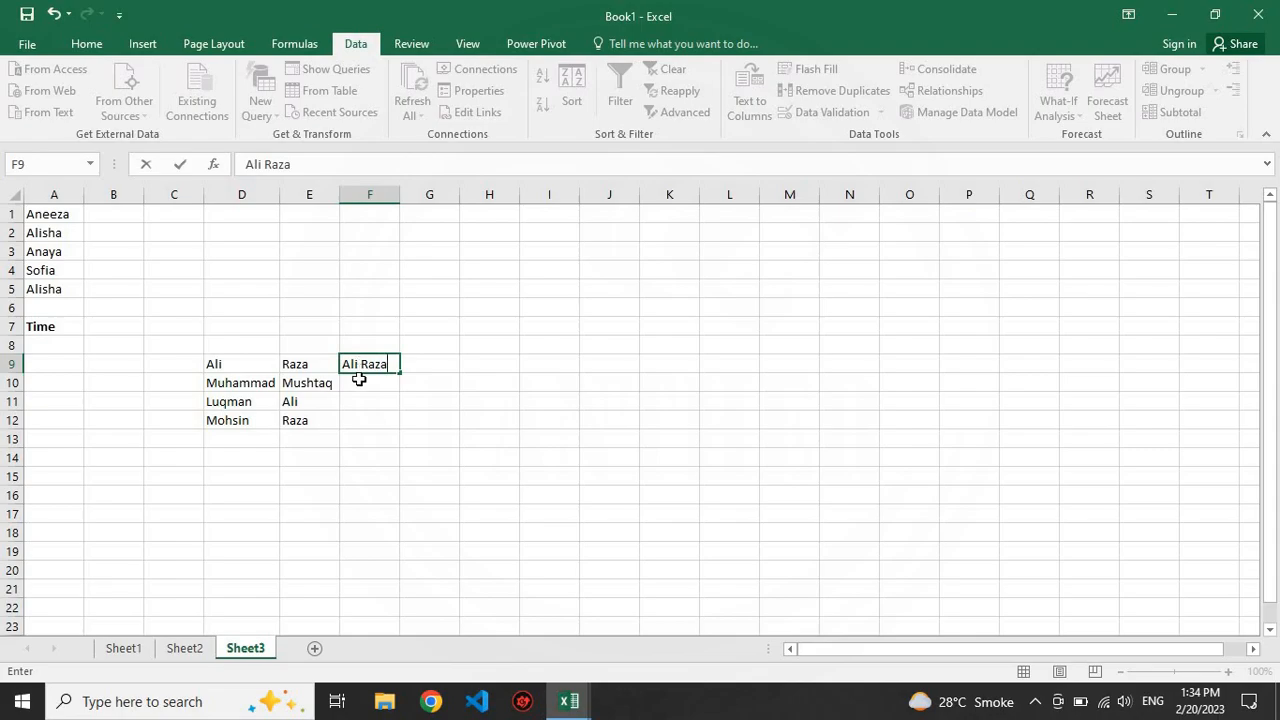
{"action": "left_click", "coordinate": [359, 388]}
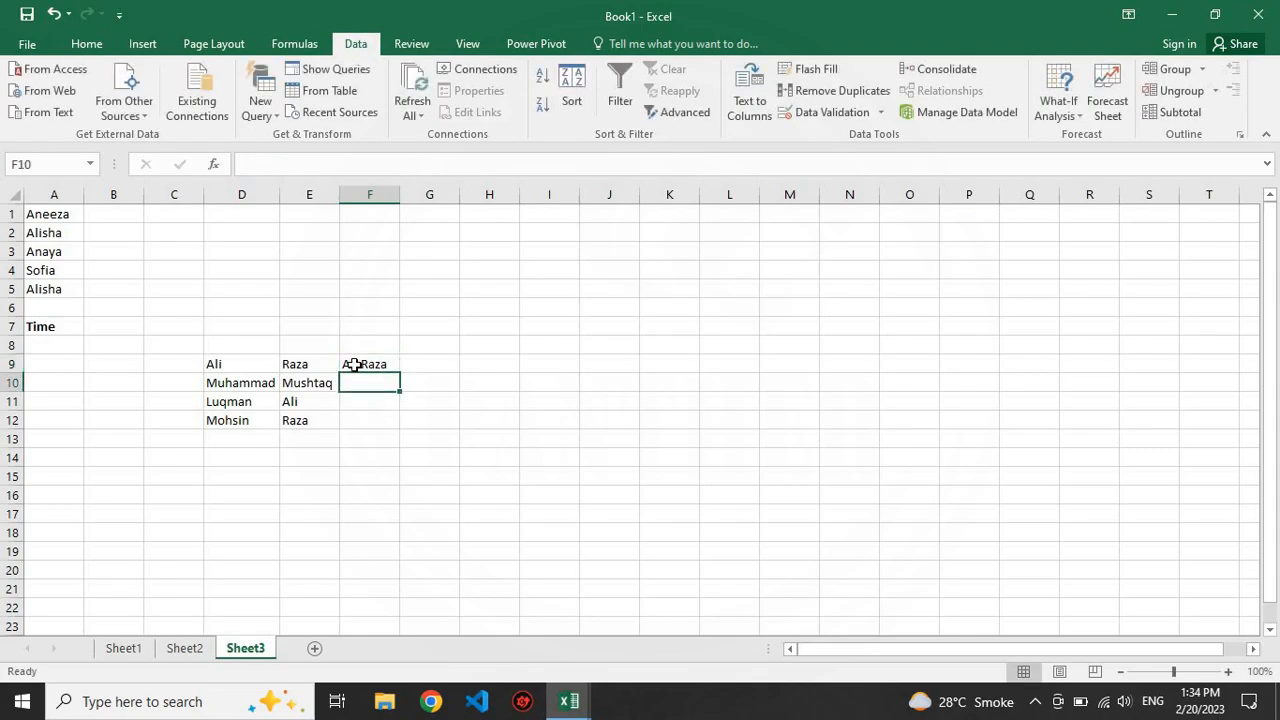
{"action": "left_click", "coordinate": [818, 70]}
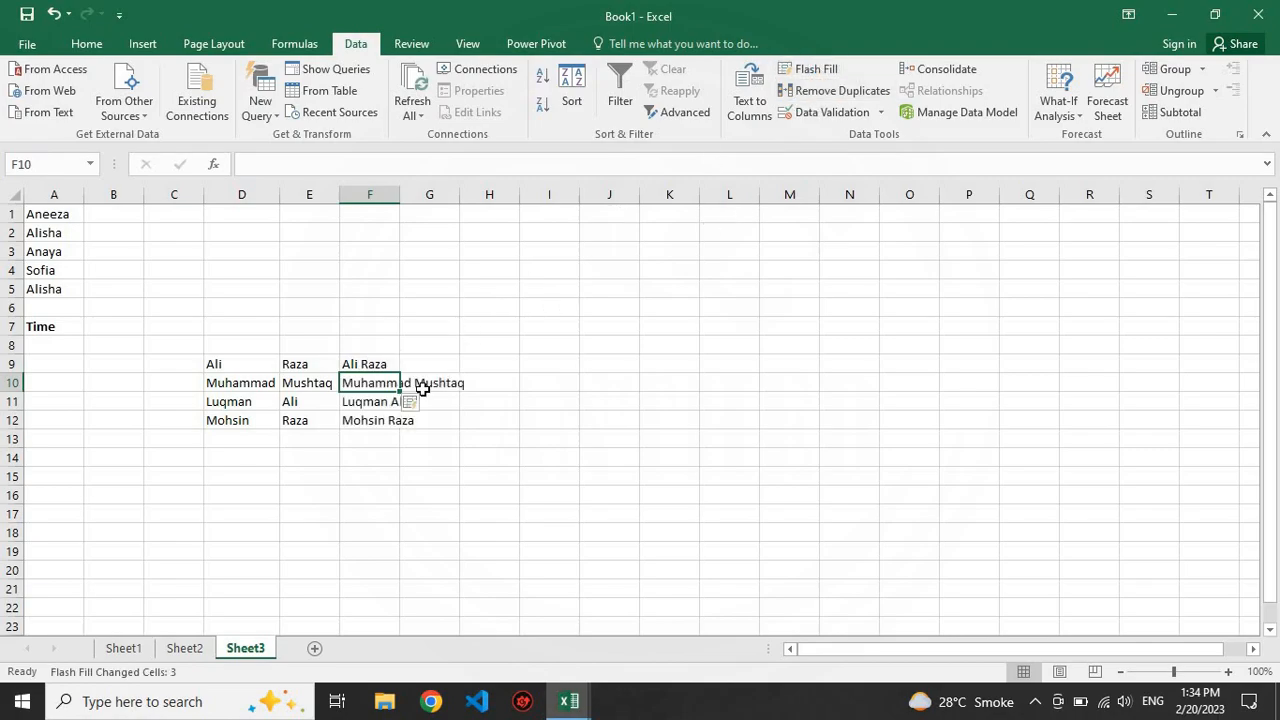
AutoFit the width of column F to the full names
{"action": "left_click_drag", "start_coordinate": [401, 195], "coordinate": [401, 195]}
{"action": "double_click", "coordinate": [401, 195]}
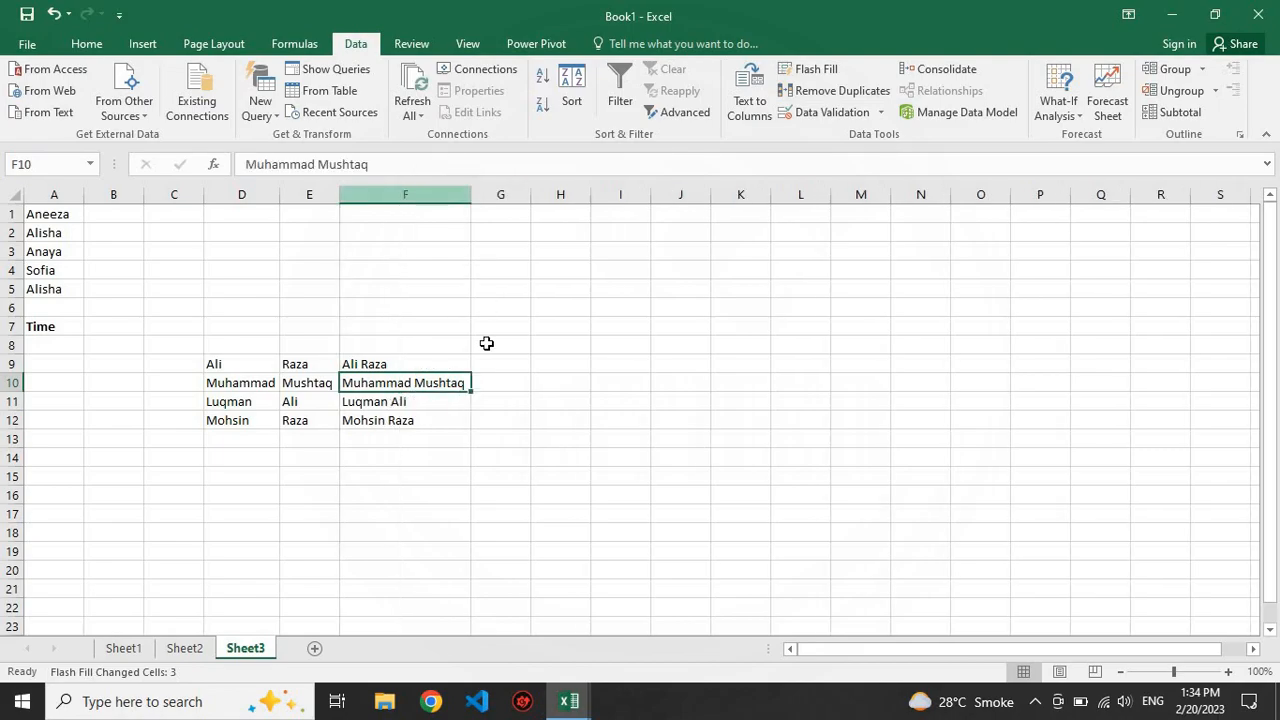
{"action": "left_click", "coordinate": [416, 420]}
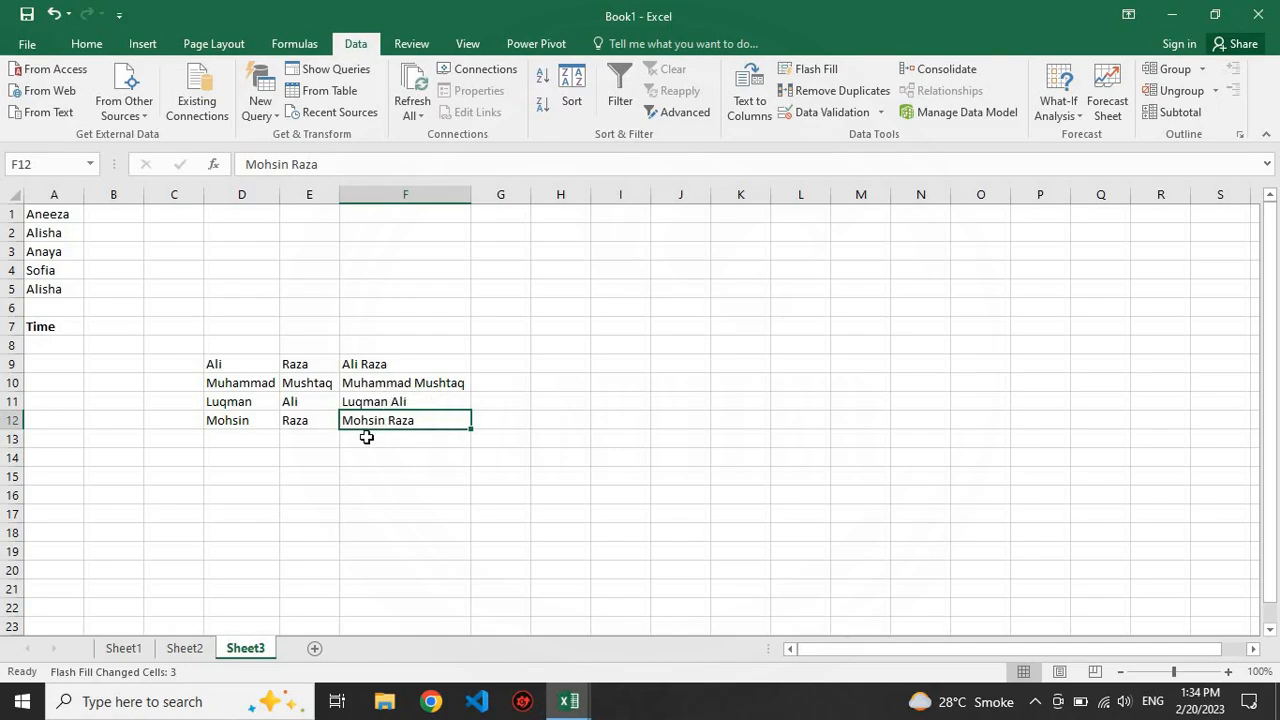
{"action": "left_click", "coordinate": [408, 435]}
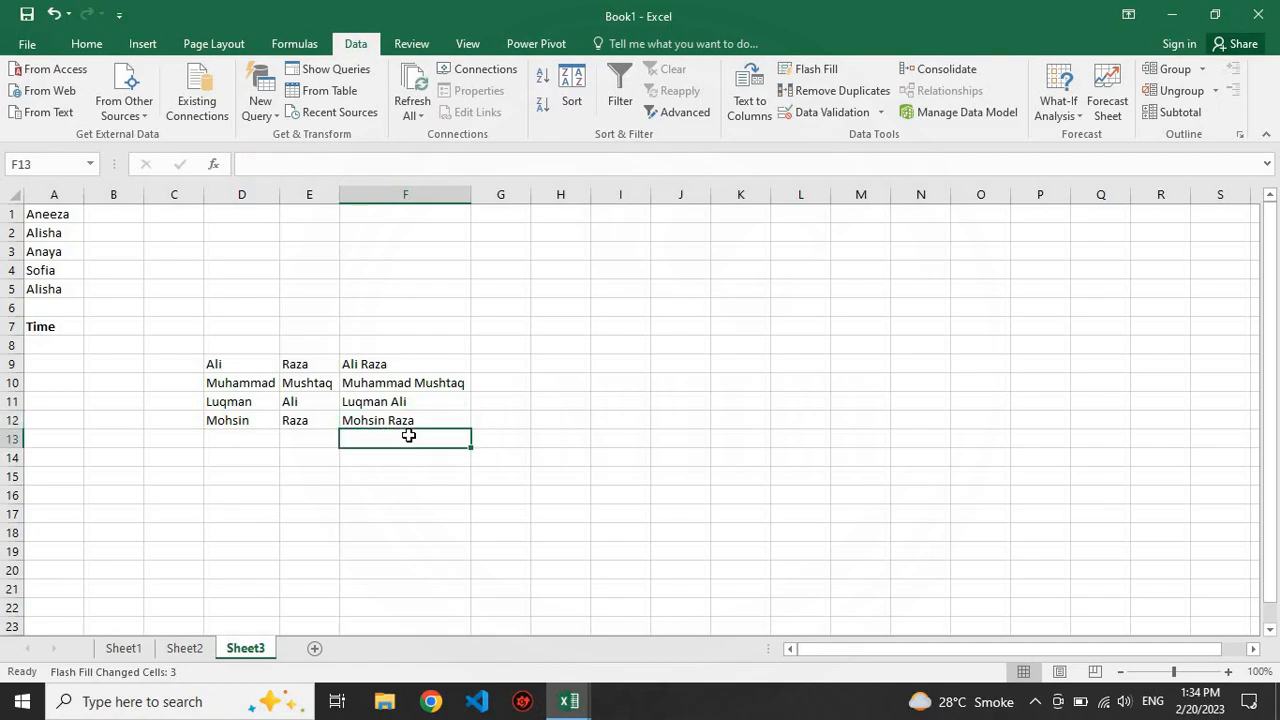
Remove the duplicate values from the name list in A1:A5, without treating the first row as a header
{"action": "left_click", "coordinate": [64, 216]}
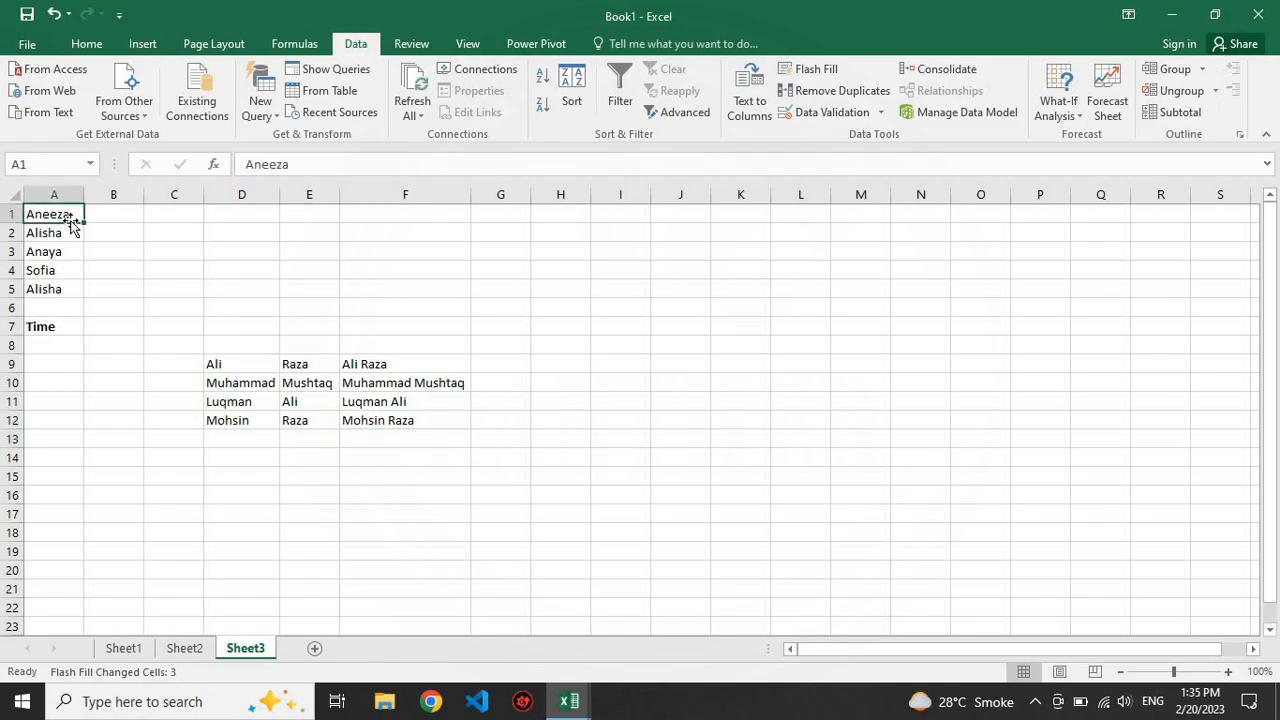
{"action": "left_click_drag", "start_coordinate": [72, 240], "coordinate": [69, 289]}
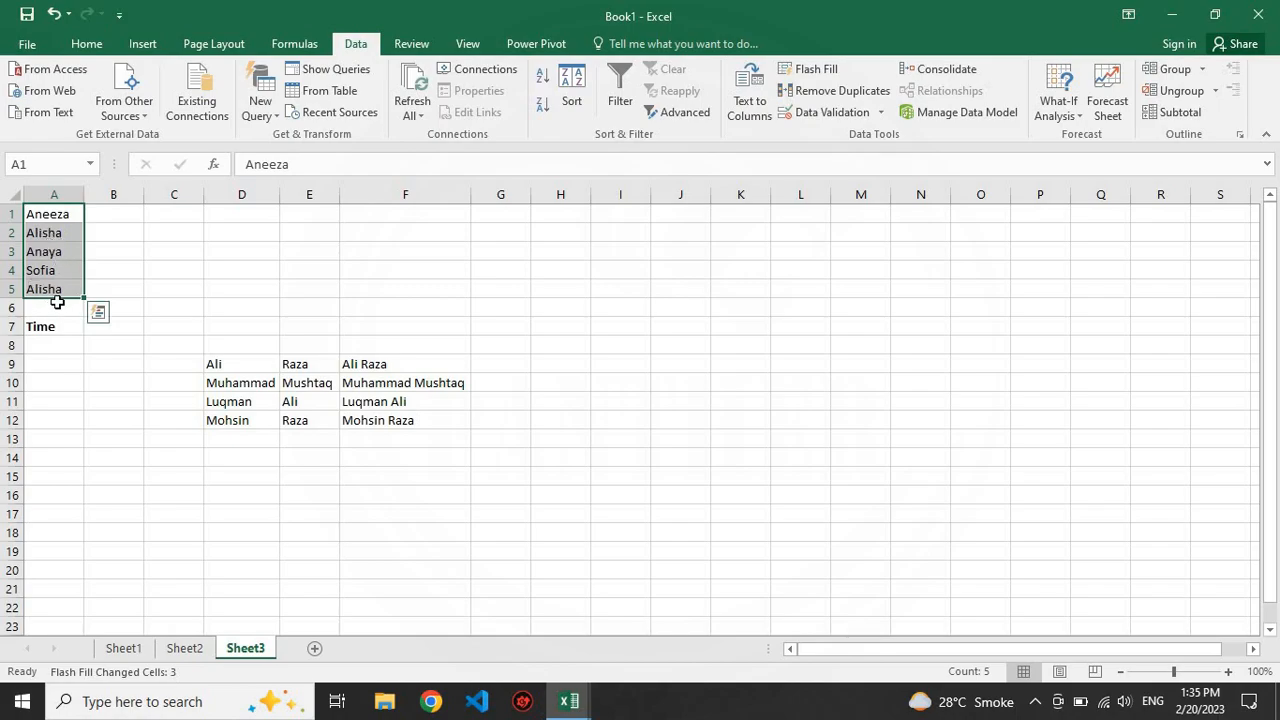
{"action": "left_click", "coordinate": [842, 98]}
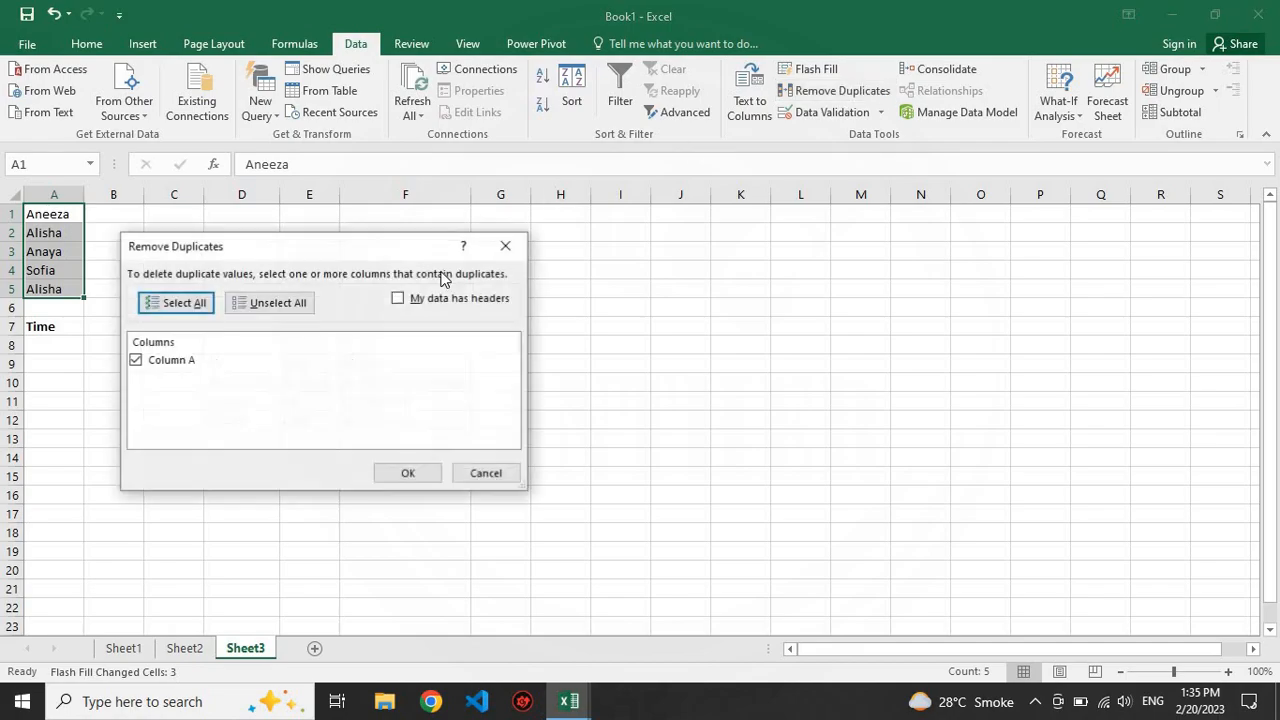
{"action": "left_click", "coordinate": [391, 481]}
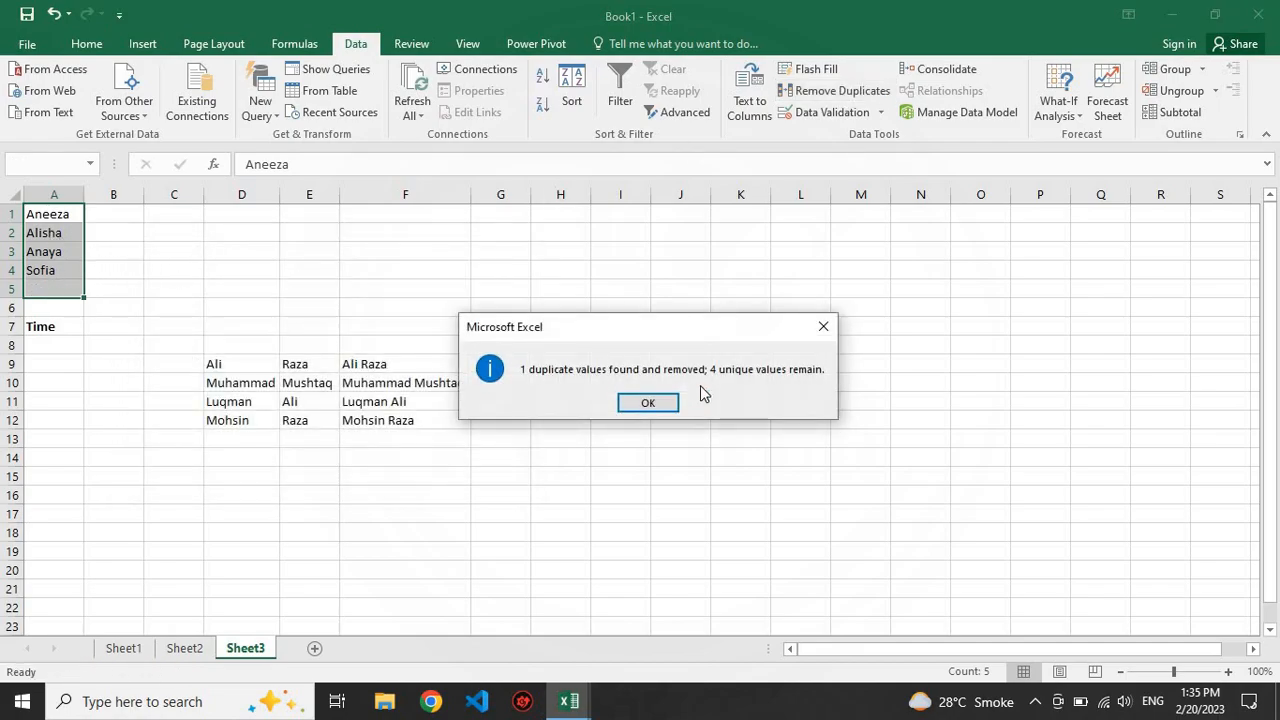
{"action": "left_click", "coordinate": [648, 402]}
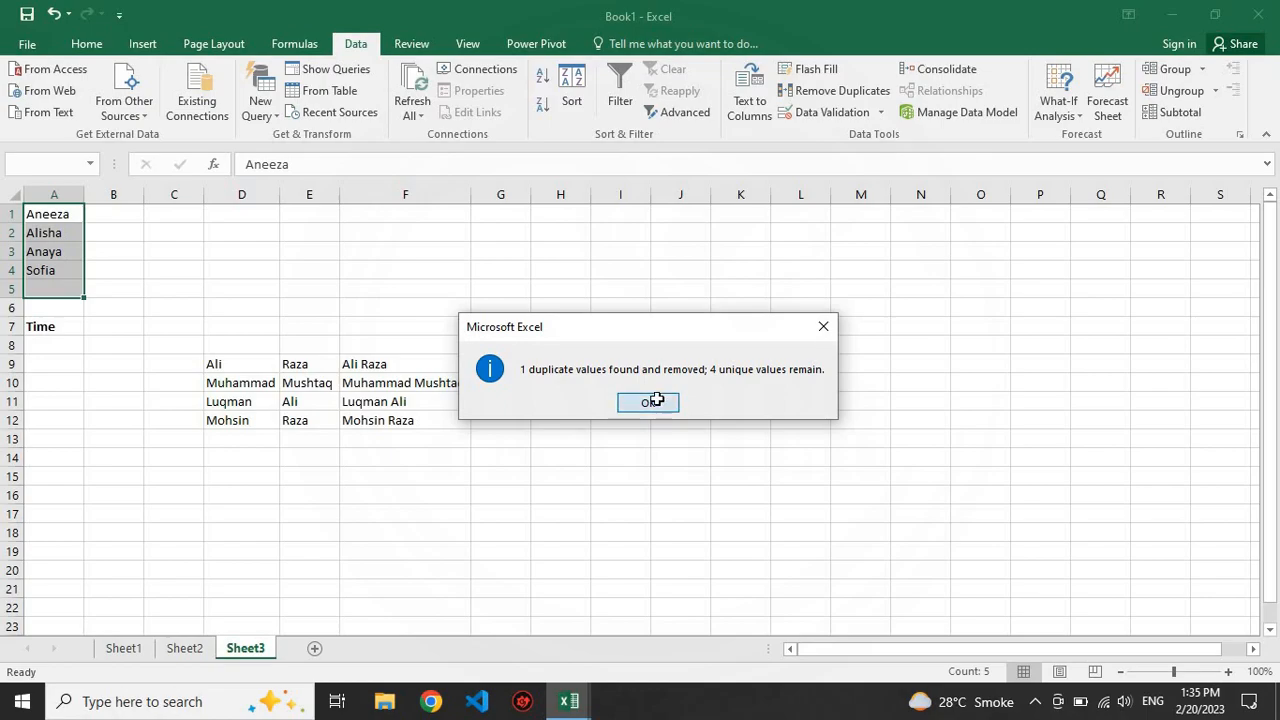
{"action": "left_click", "coordinate": [296, 348]}
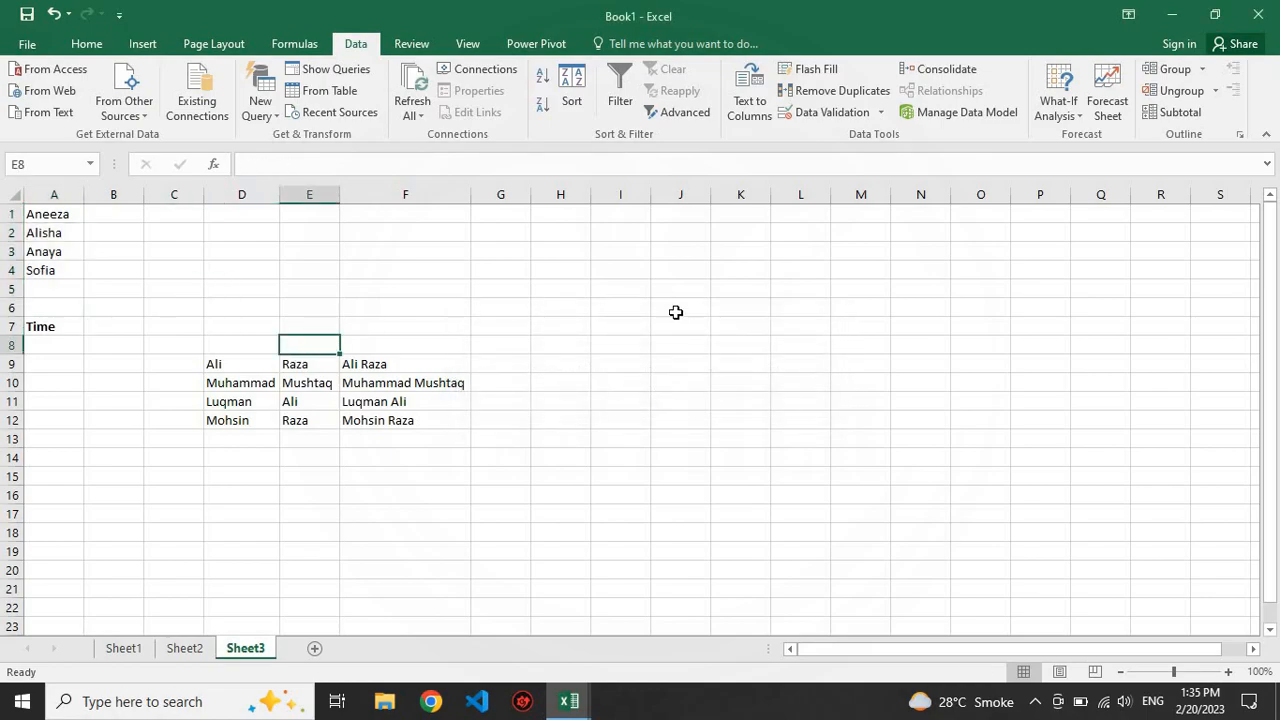
Apply data validation to cell A8 that allows only times between 9:00 AM and 5:00 PM
{"action": "left_click", "coordinate": [56, 349]}
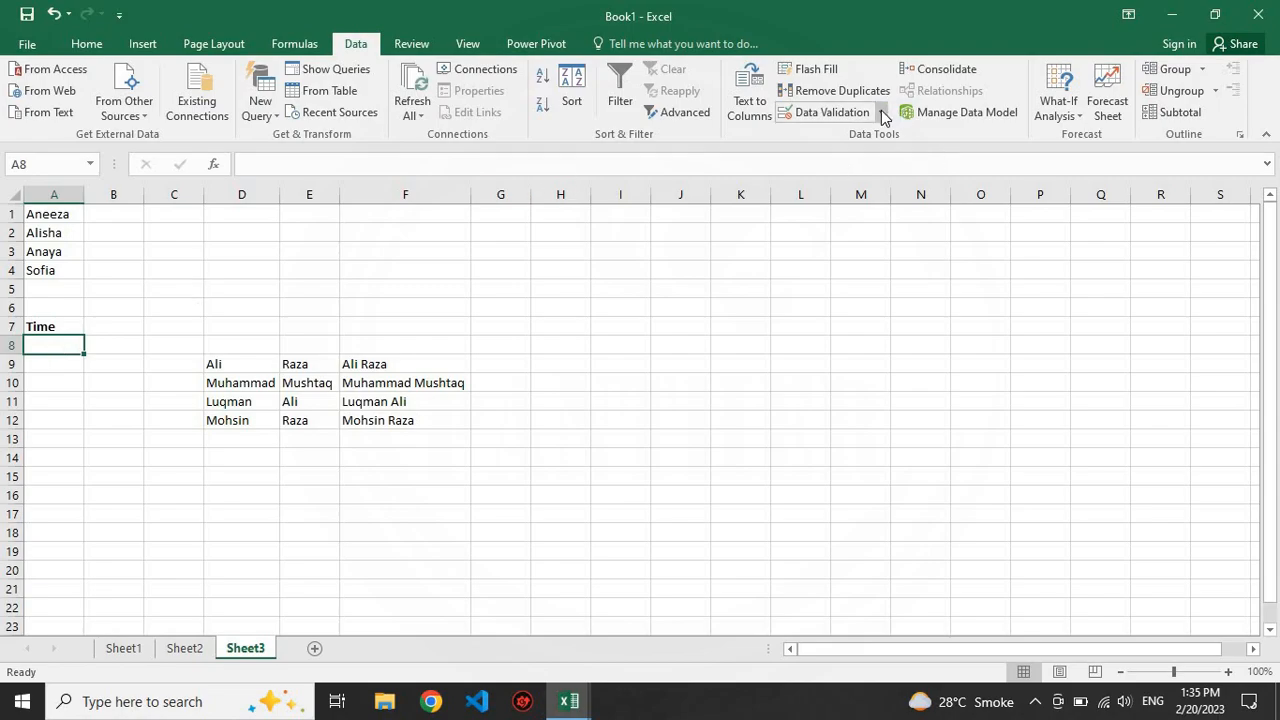
{"action": "left_click", "coordinate": [852, 111]}
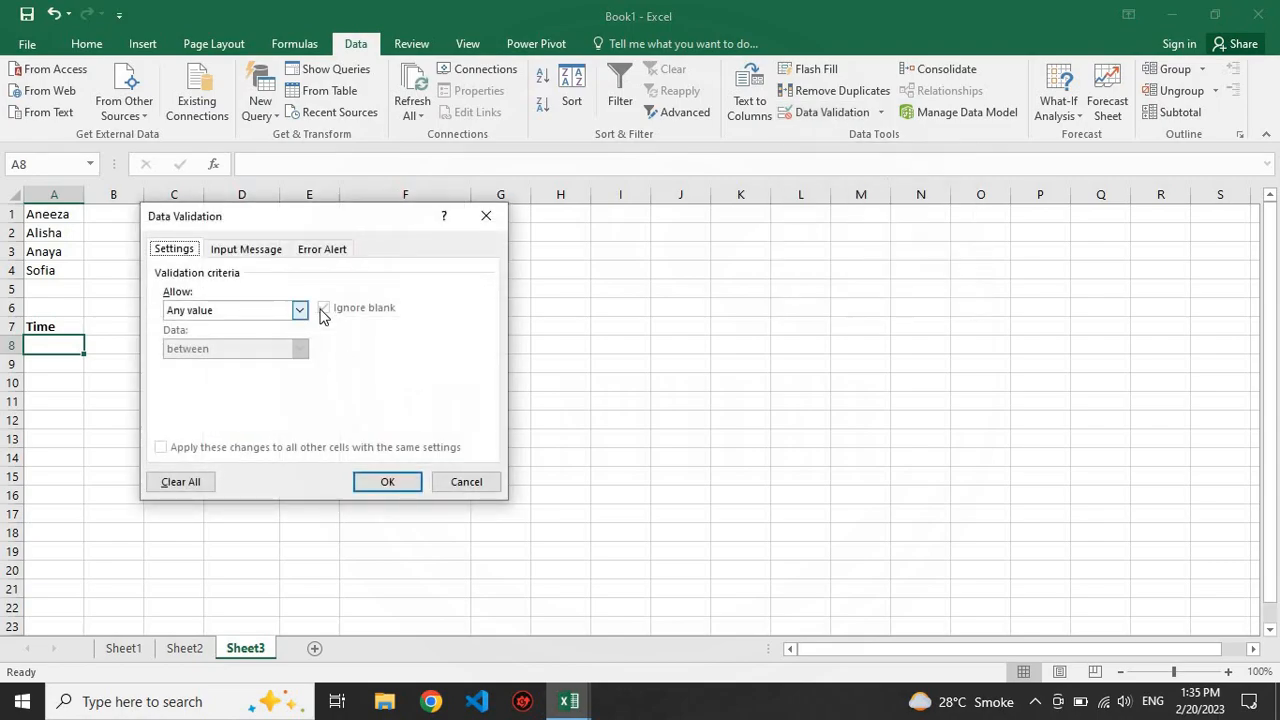
{"action": "left_click", "coordinate": [305, 311]}
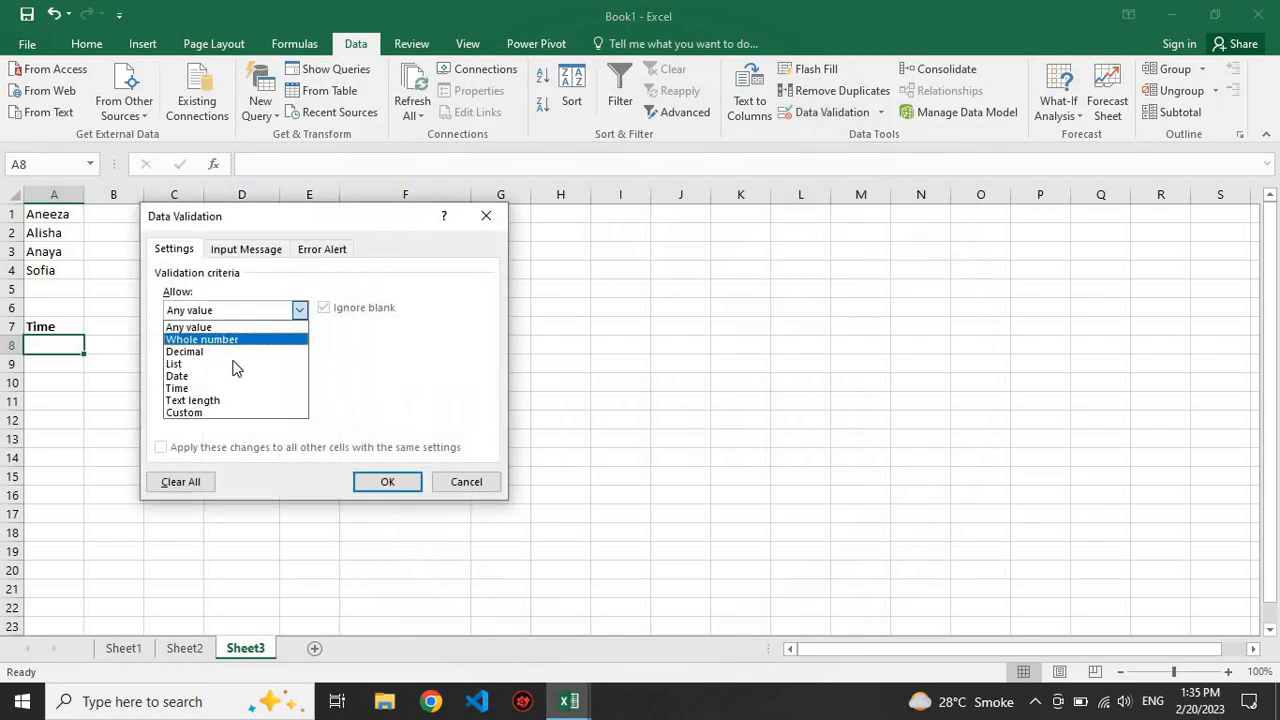
{"action": "left_click", "coordinate": [209, 389]}
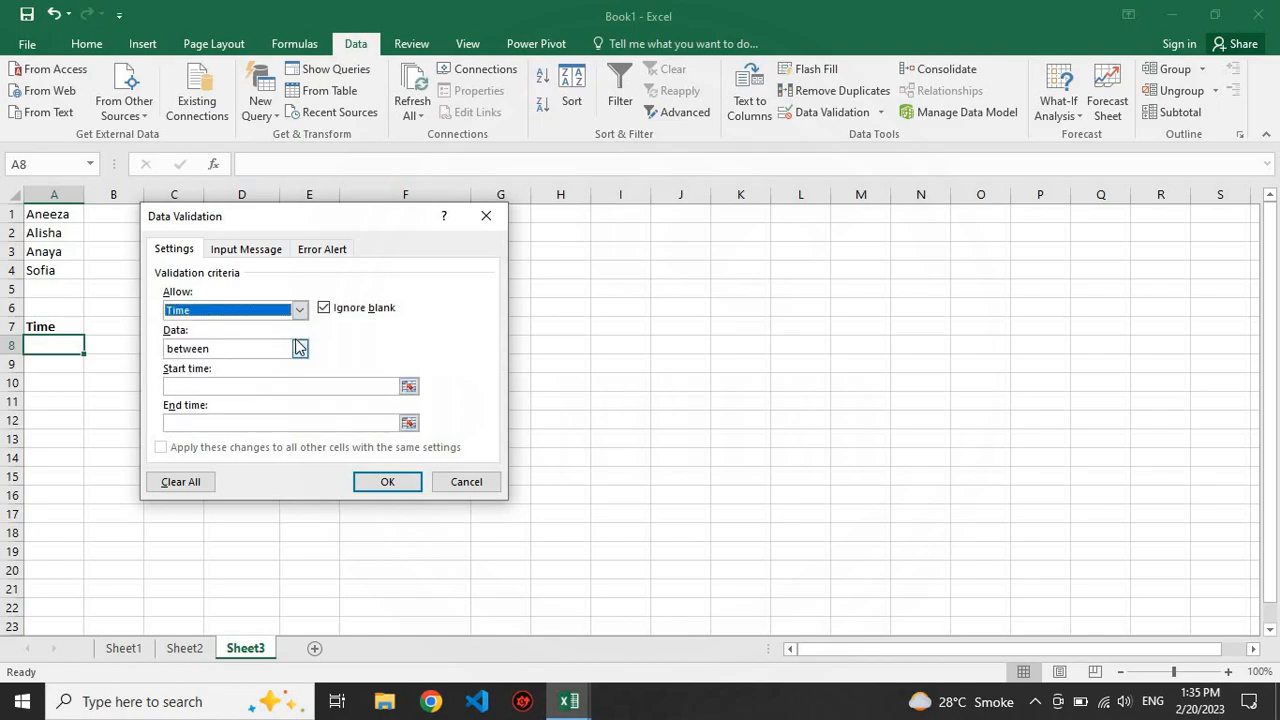
{"action": "left_click", "coordinate": [223, 385]}
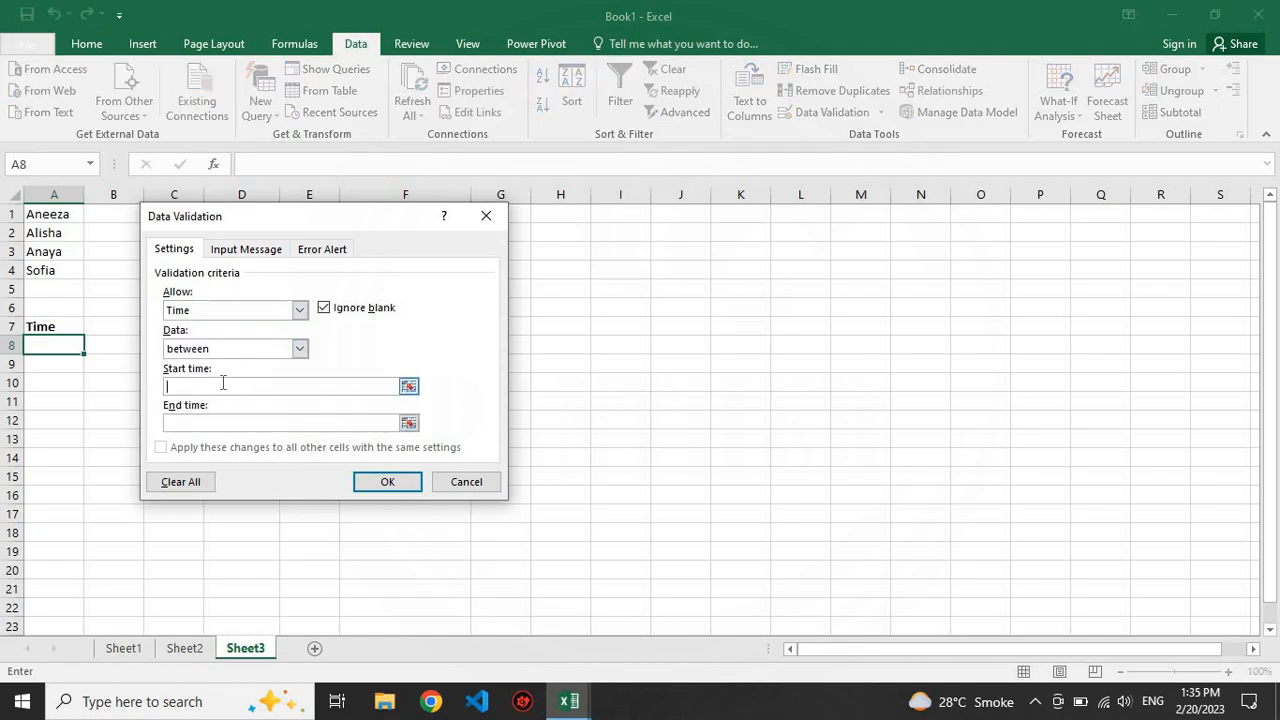
{"action": "type", "text": "9:00 AM"}
{"action": "left_click", "coordinate": [205, 424]}
{"action": "type", "text": "5:00 PM"}
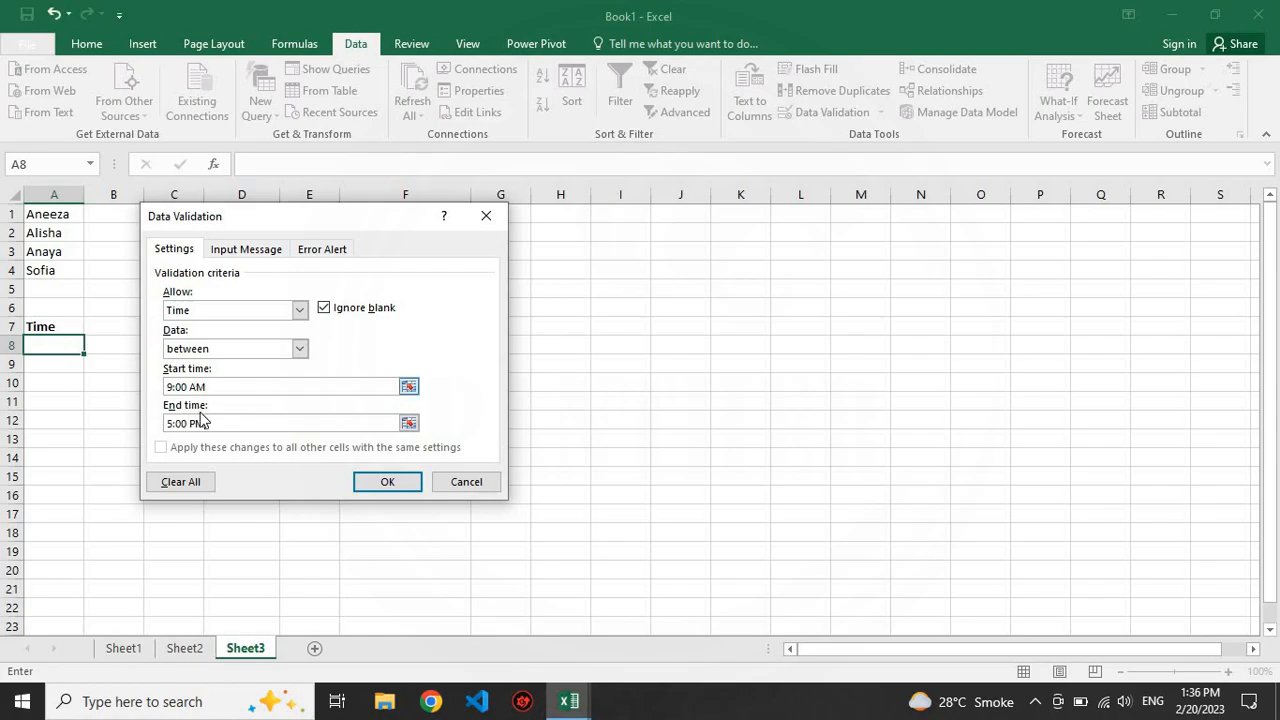
{"action": "left_click", "coordinate": [397, 478]}
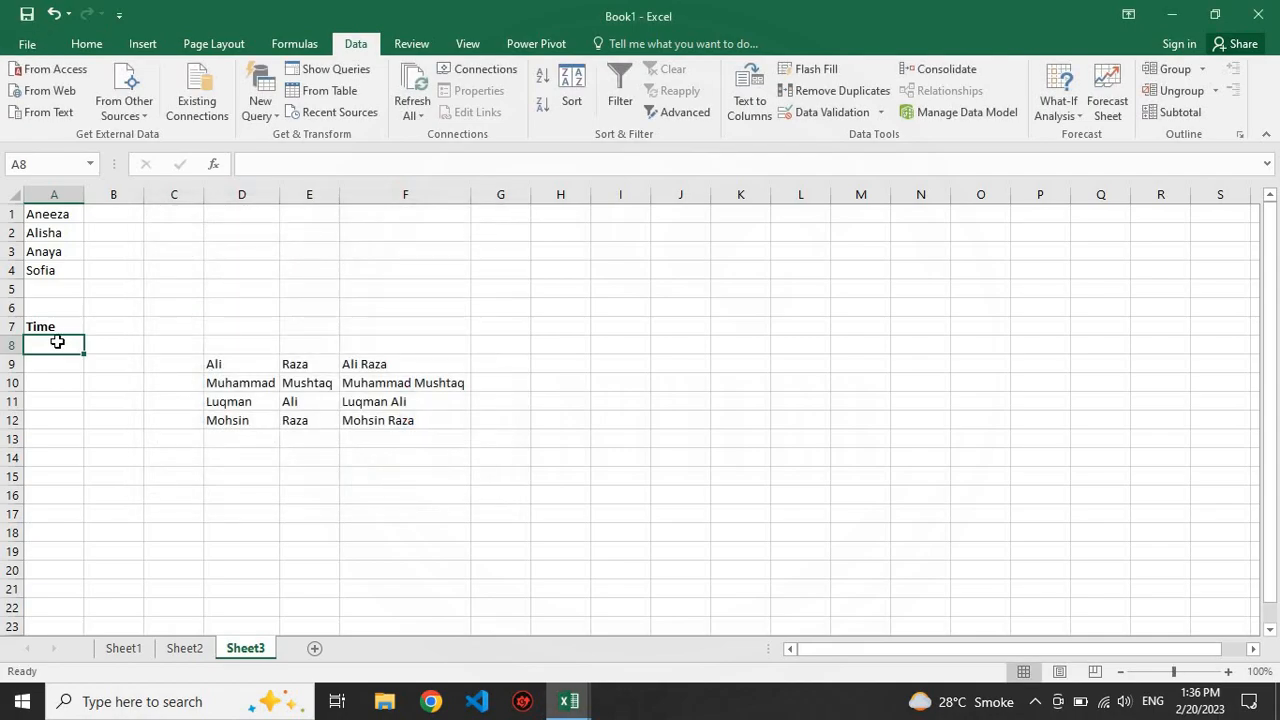
Add an input message to A8's validation with the title "Instruction" and the text "Enter Time between 9:00 AM to 5:00 PM"
{"action": "double_click", "coordinate": [55, 345]}
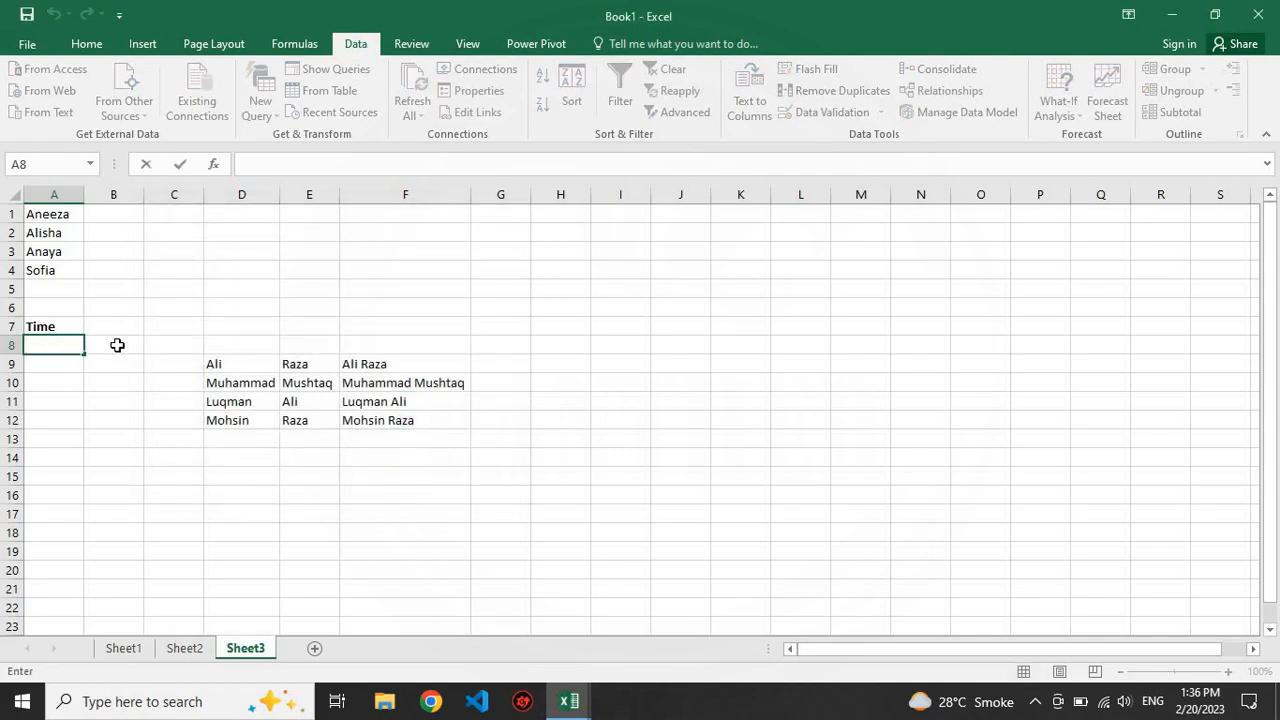
{"action": "left_click", "coordinate": [46, 376]}
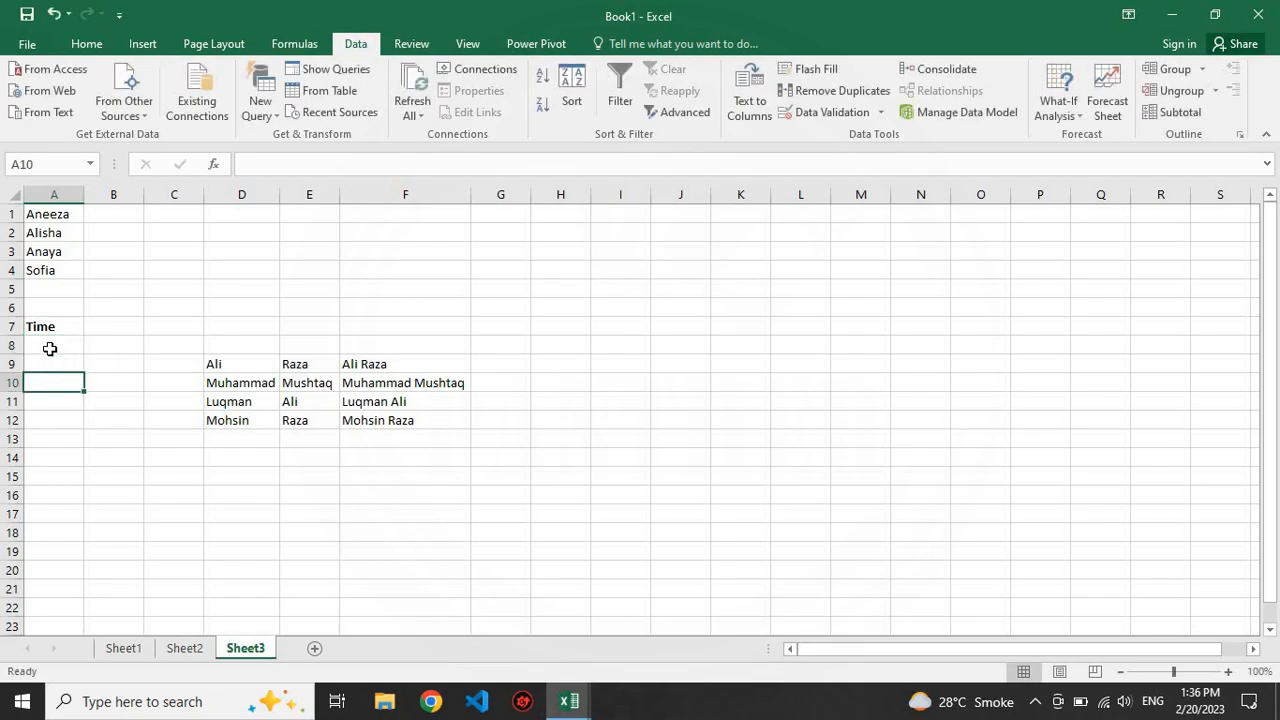
{"action": "left_click", "coordinate": [50, 347]}
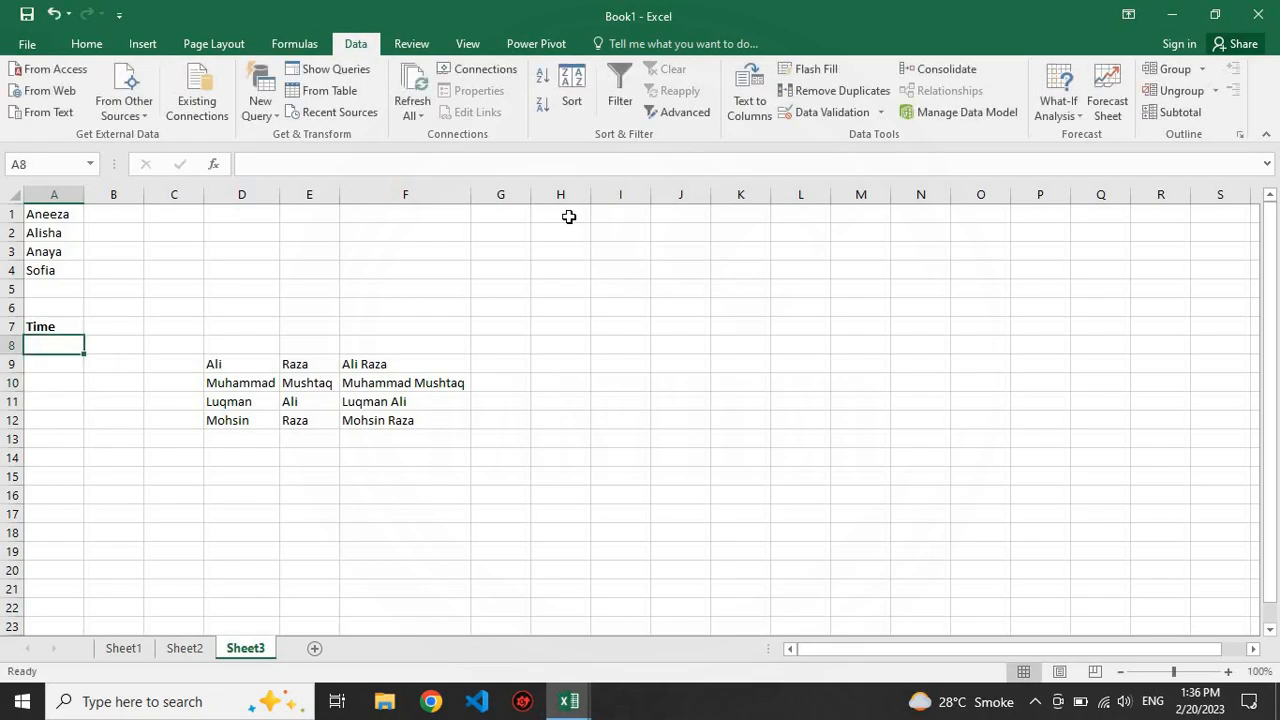
{"action": "left_click", "coordinate": [840, 113]}
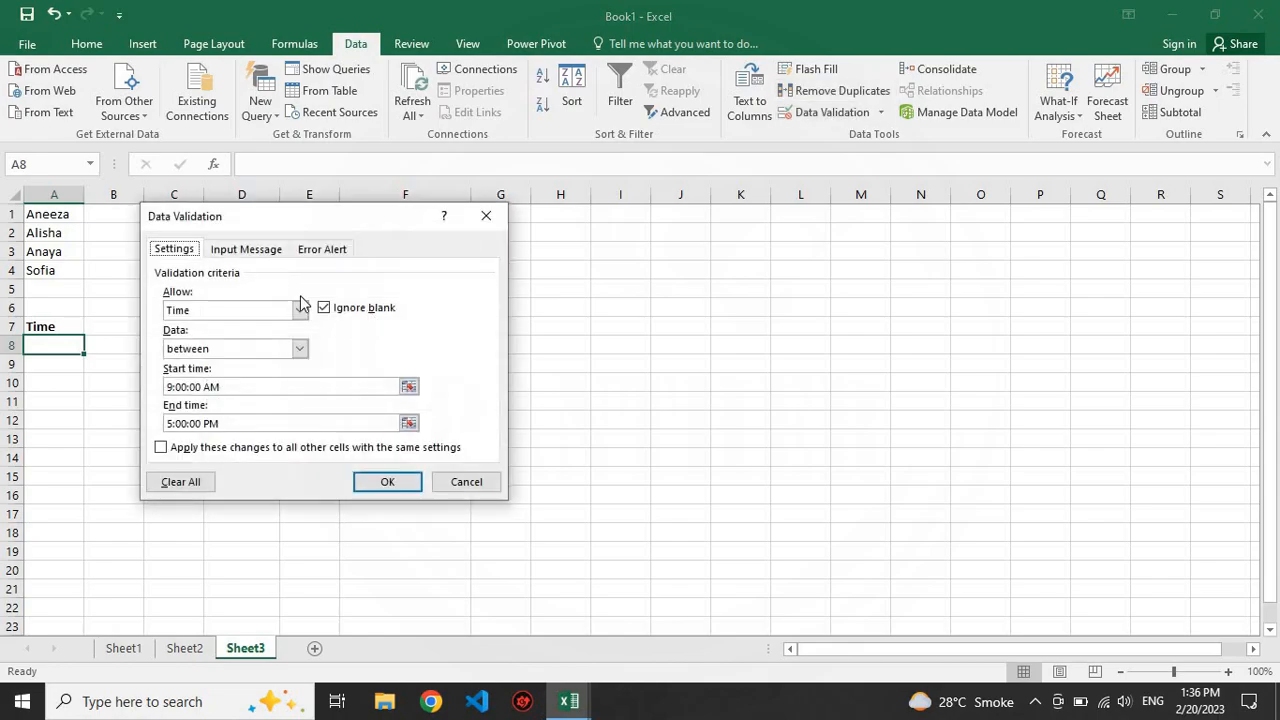
{"action": "left_click", "coordinate": [250, 250]}
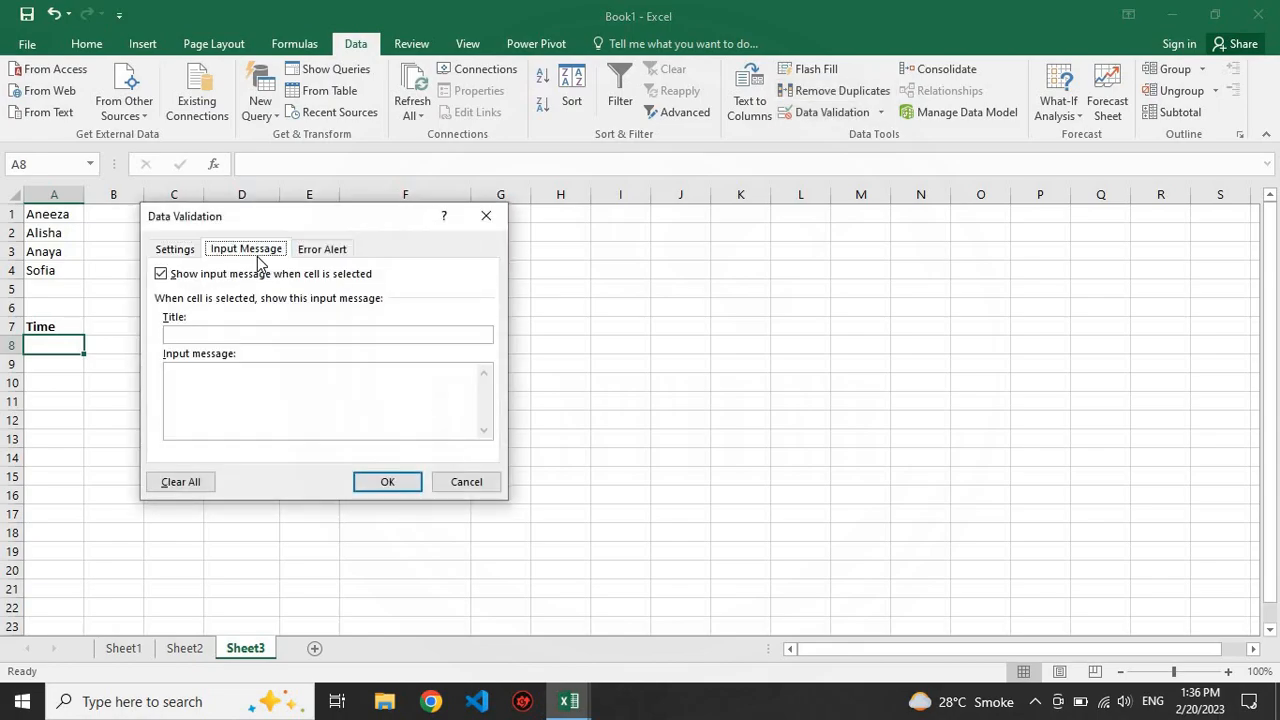
{"action": "left_click", "coordinate": [202, 333]}
{"action": "type", "text": "Instruction"}
{"action": "left_click", "coordinate": [209, 380]}
{"action": "type", "text": "Enter Time between 9:00 AM to 5:00 PM"}
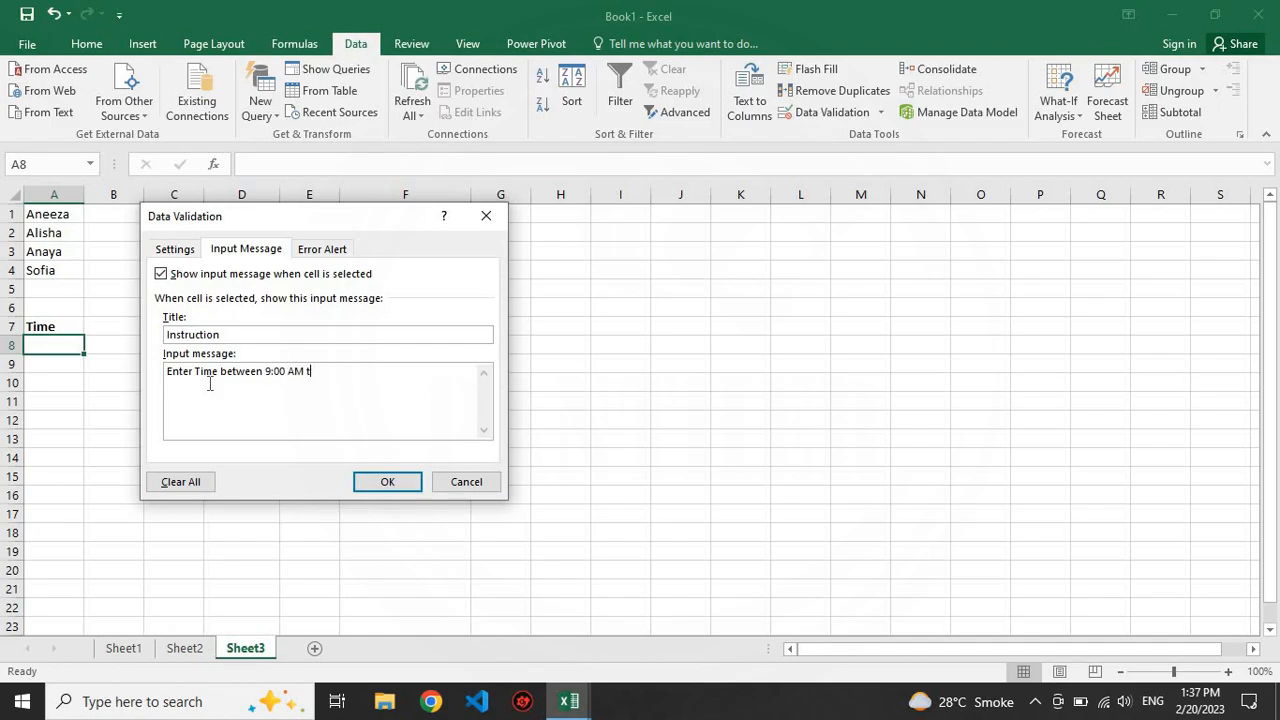
{"action": "left_click", "coordinate": [388, 482]}
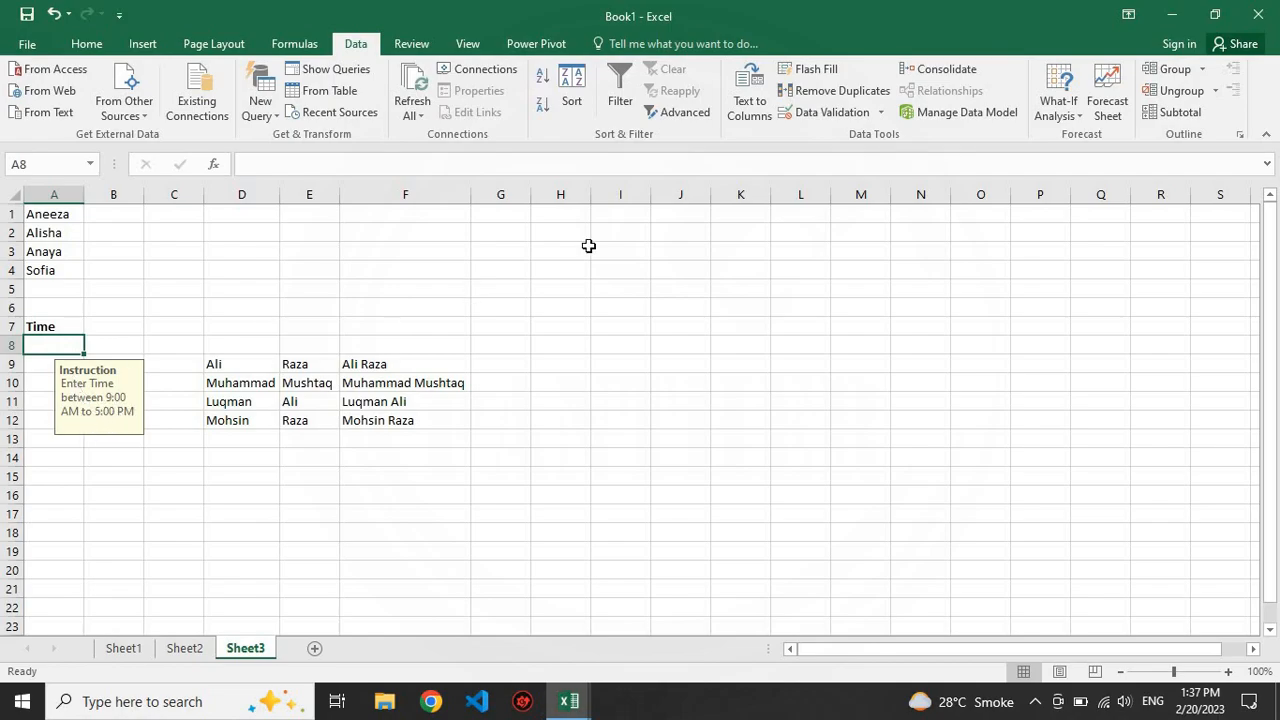
Add a Stop error alert to A8's validation titled "Invalid Entry" with the message "The time you have entered is not in range."
{"action": "left_click", "coordinate": [828, 112]}
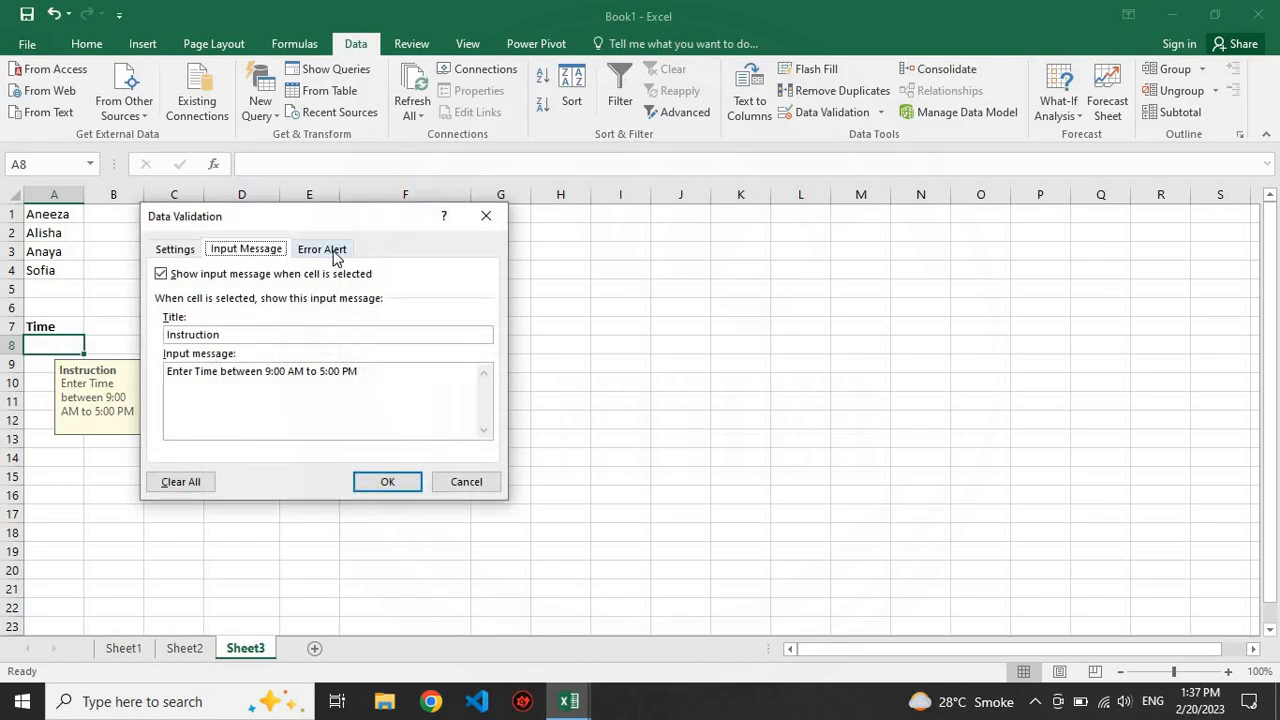
{"action": "left_click", "coordinate": [335, 252]}
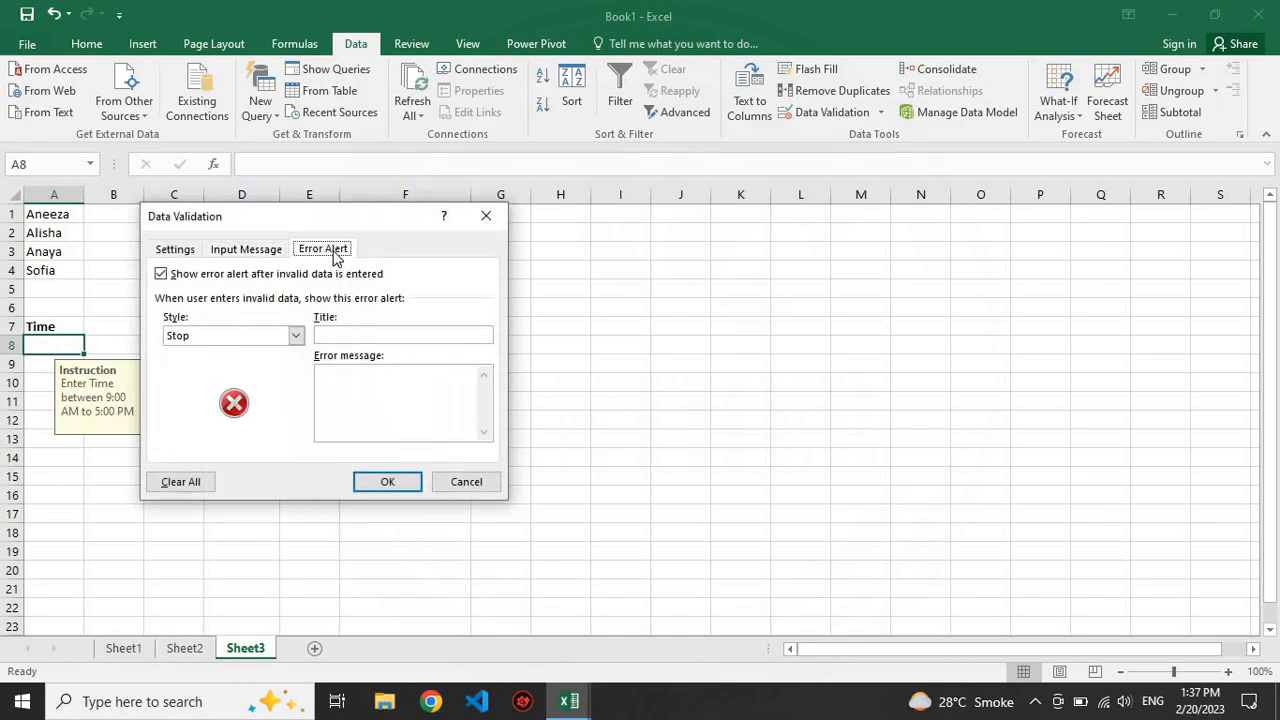
{"action": "left_click", "coordinate": [324, 338]}
{"action": "type", "text": "Invalid Entry"}
{"action": "key", "text": "Tab"}
{"action": "type", "text": "The time you have entered is not in range."}
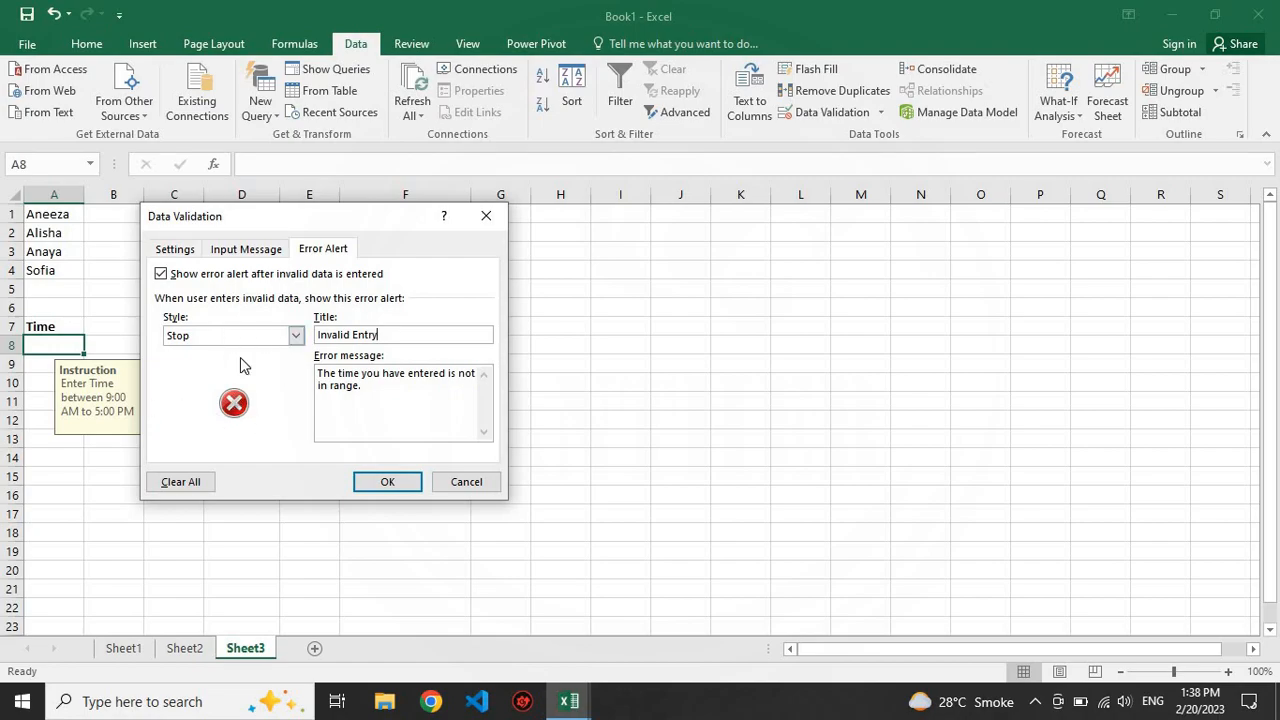
{"action": "left_click", "coordinate": [383, 482]}
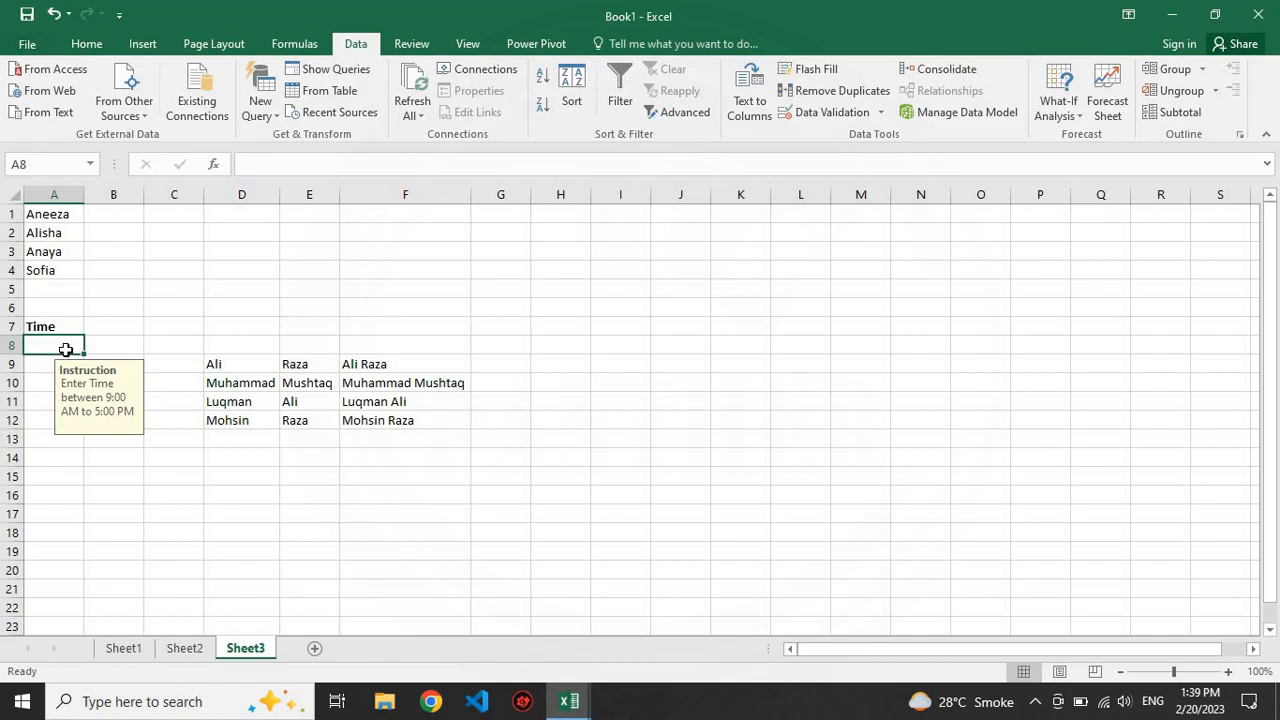
Fill cell A8 down to A13 to copy its time validation
{"action": "left_click_drag", "start_coordinate": [82, 352], "coordinate": [69, 444]}
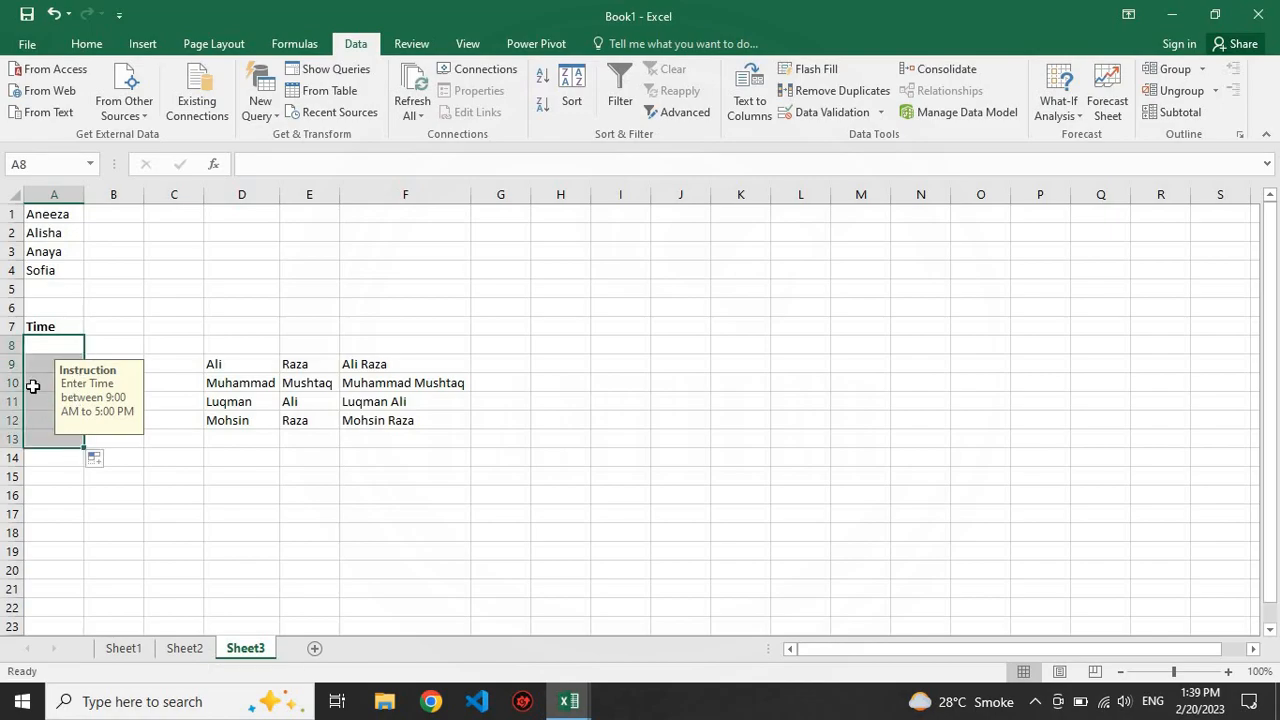
{"action": "left_click", "coordinate": [36, 383]}
Enter the times 12:00 PM in A8 and 1:00 PM in A9
{"action": "left_click", "coordinate": [55, 348]}
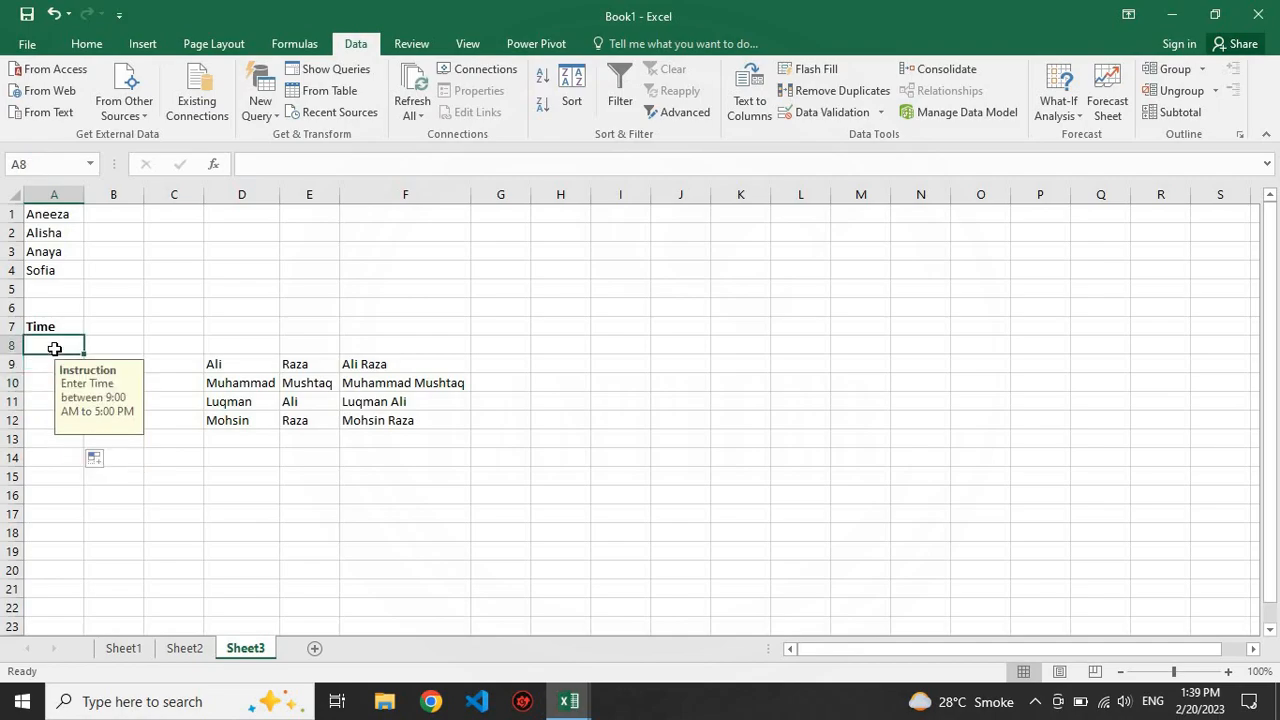
{"action": "type", "text": "12:00"}
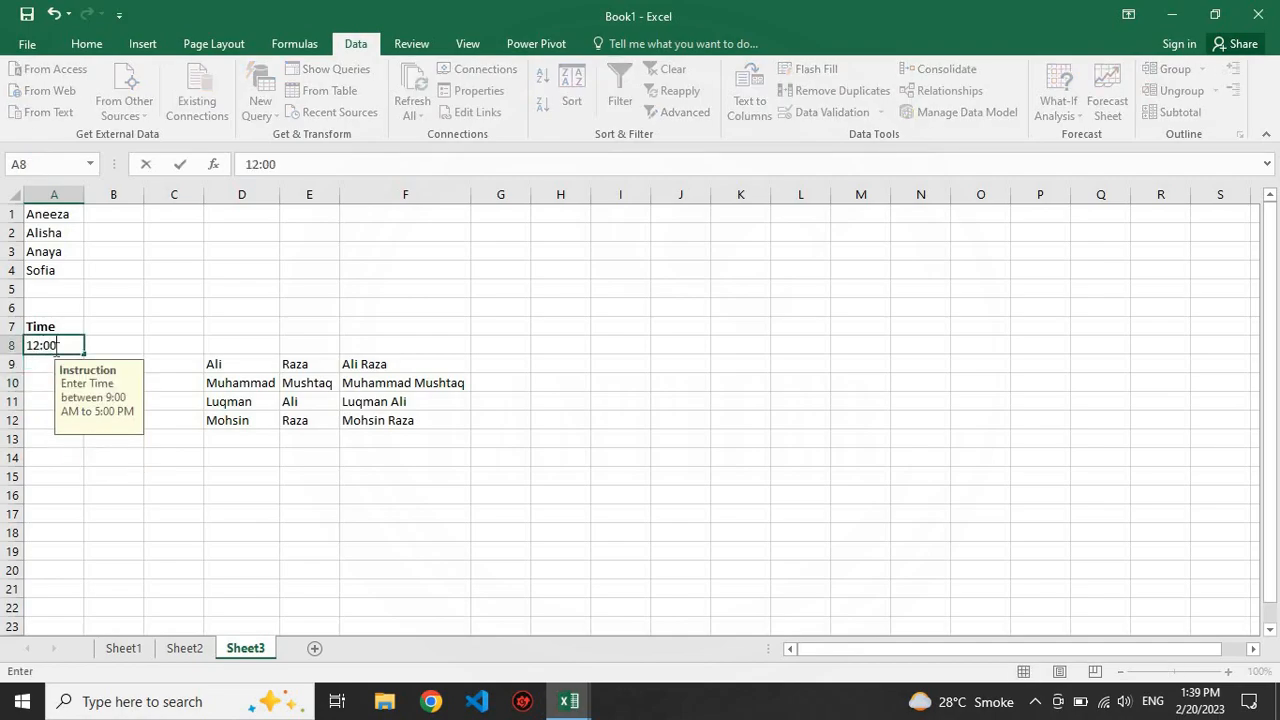
{"action": "type", "text": " PM"}
{"action": "key", "text": "Return"}
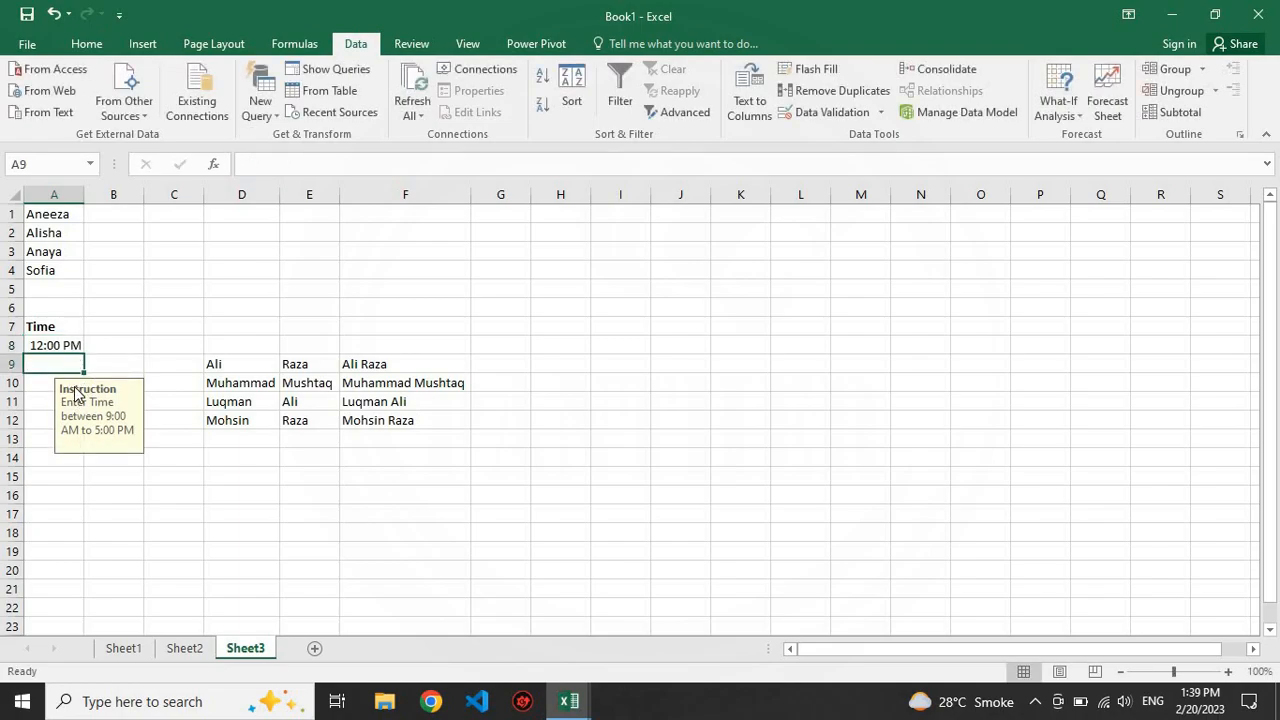
{"action": "type", "text": "1:00 PM"}
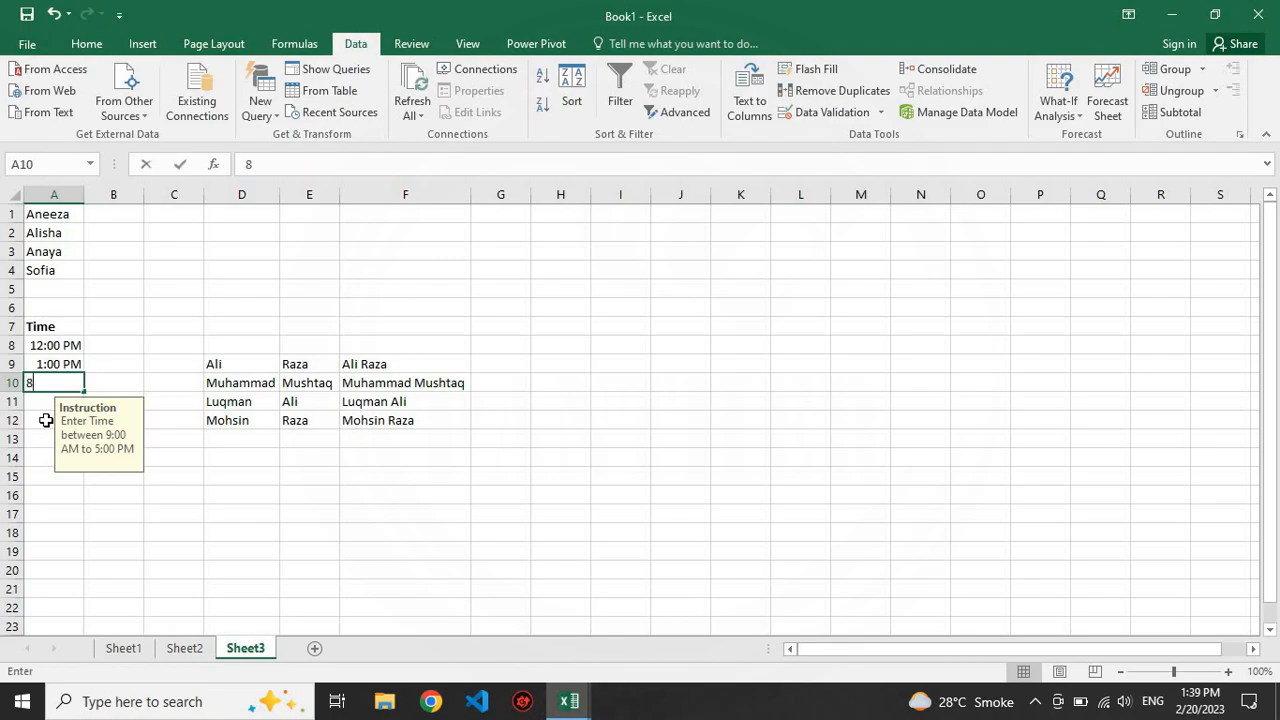
Test the validation in A10 with the out-of-range time 8:00 AM, and clear the entry
{"action": "type", "text": "8:00"}
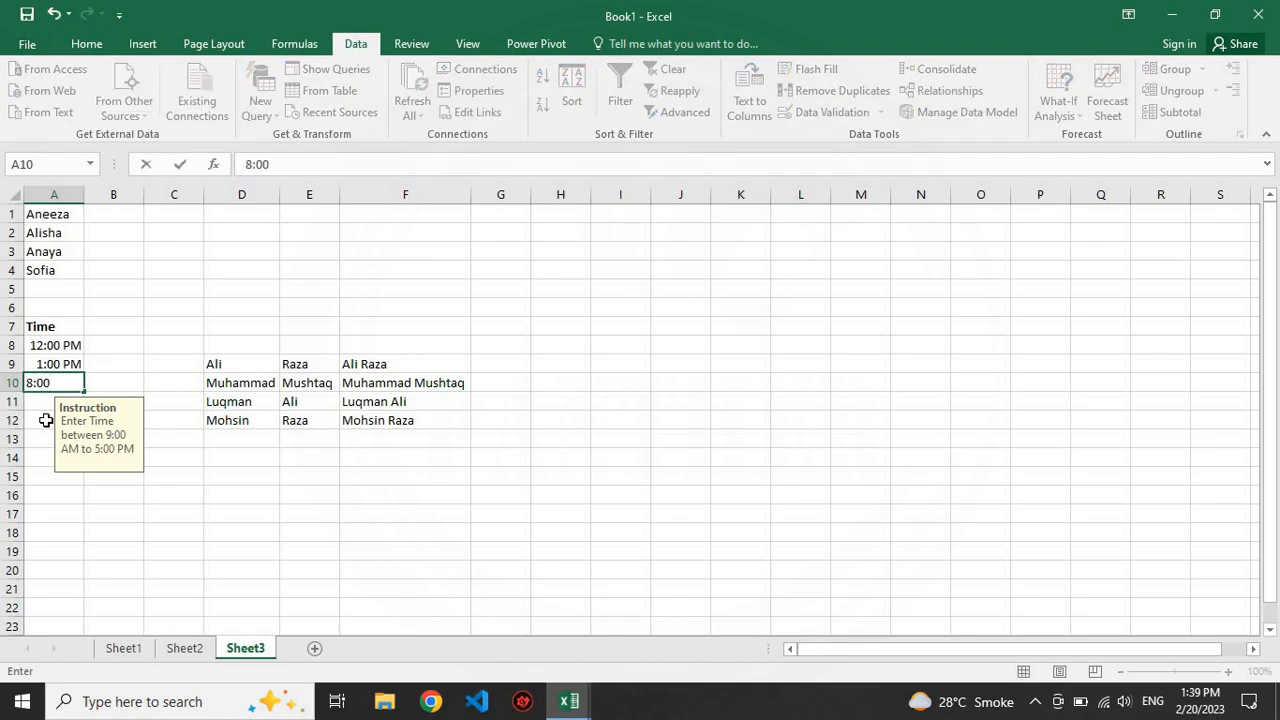
{"action": "type", "text": " AM"}
{"action": "key", "text": "Return"}
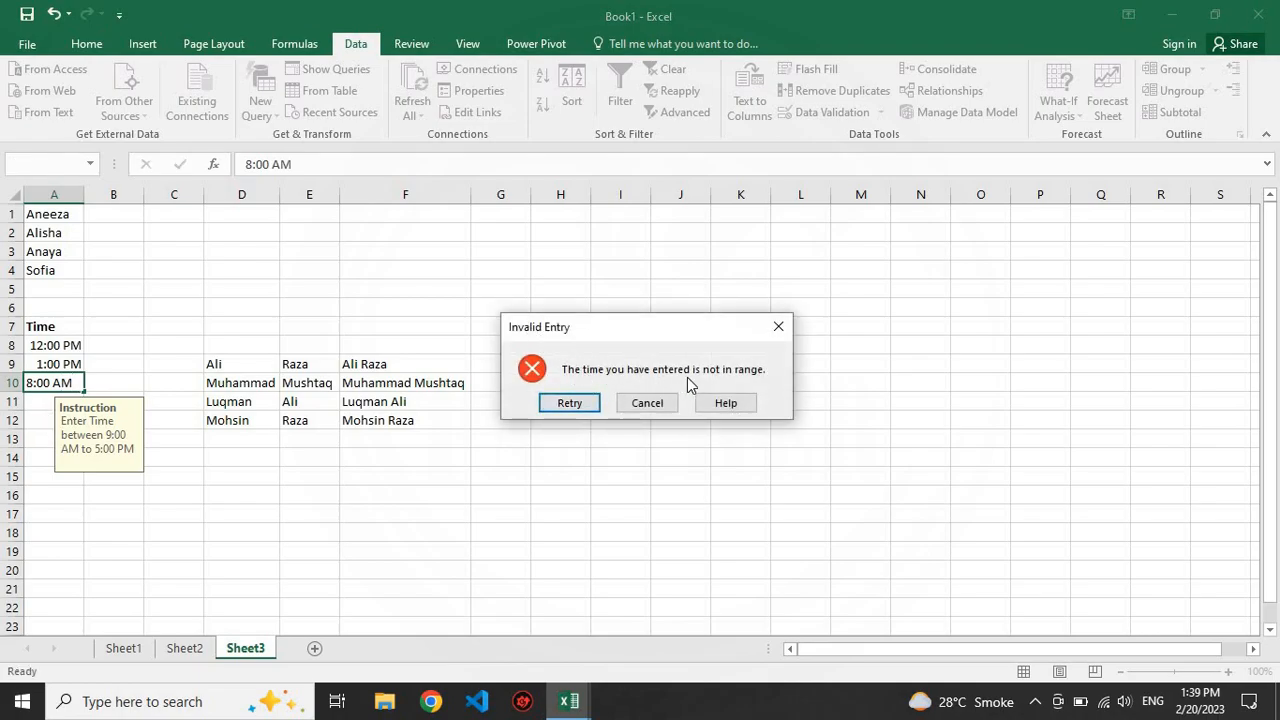
{"action": "left_click", "coordinate": [569, 403]}
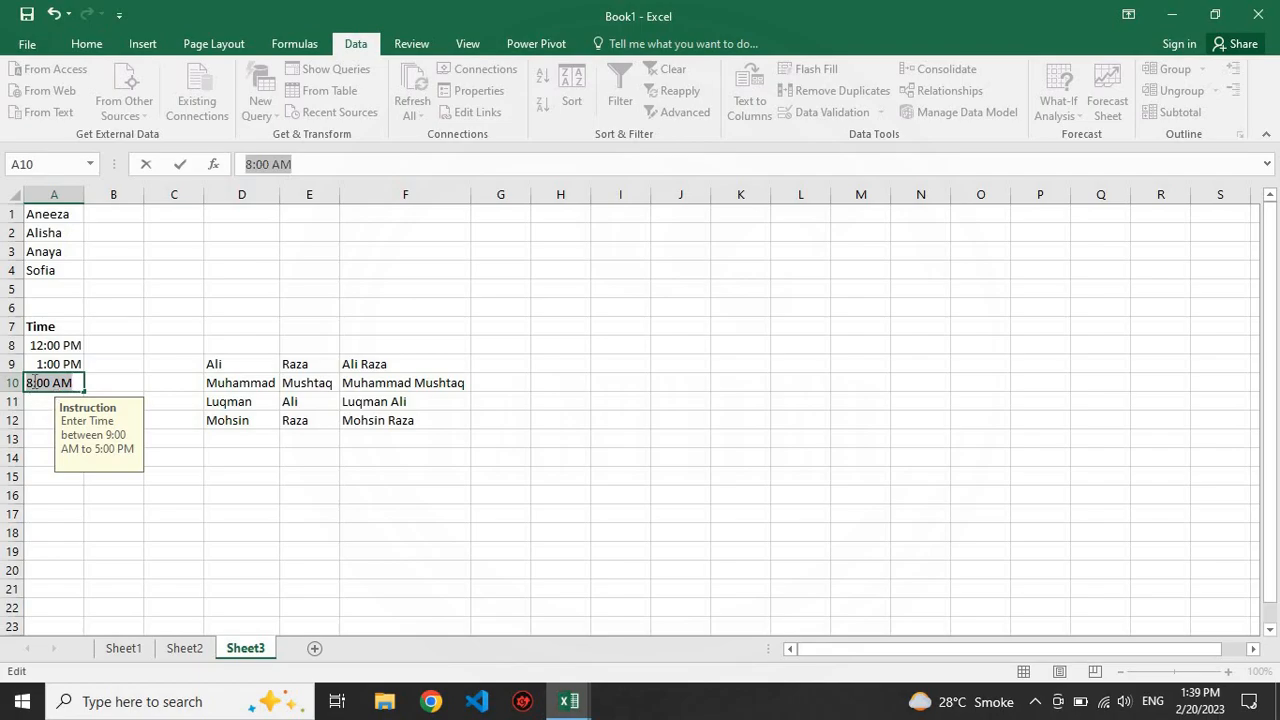
{"action": "key", "text": "BackSpace"}
{"action": "key", "text": "Return"}
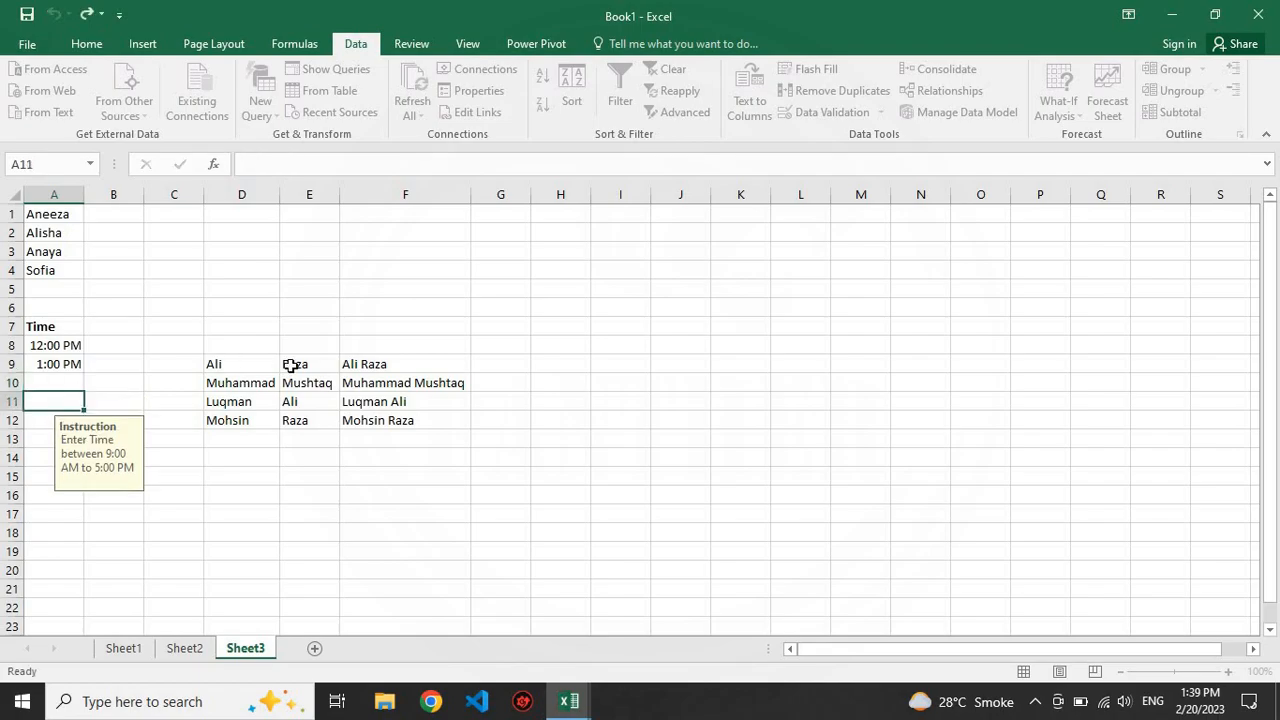
{"action": "left_click", "coordinate": [365, 474]}
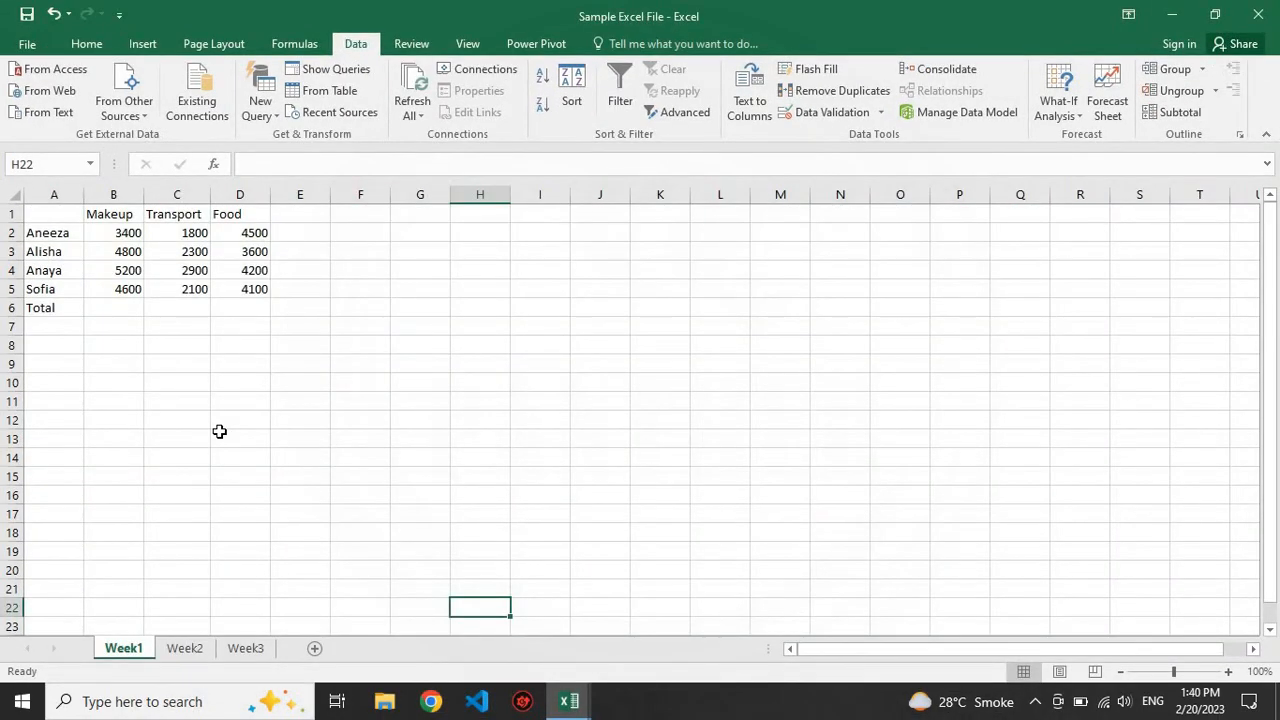
Total the Makeup column in B6 of the Week1 sheet with AutoSum over B2:B5
{"action": "left_click", "coordinate": [219, 431]}
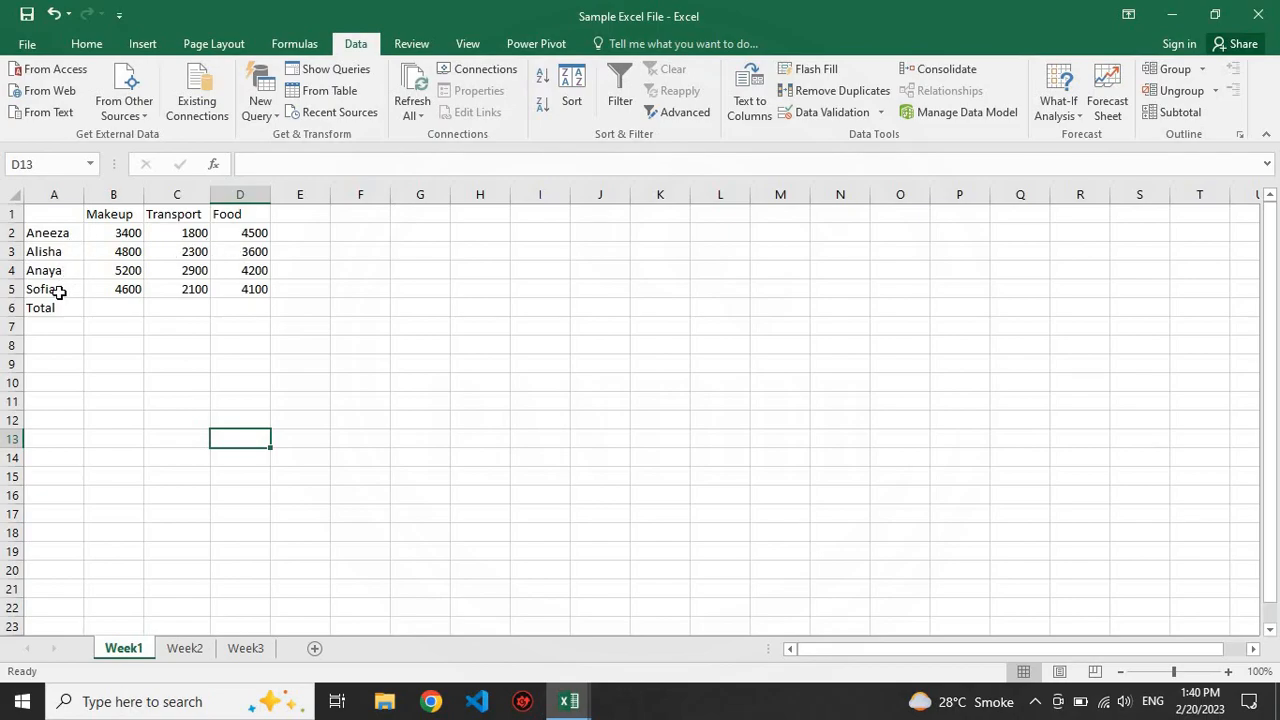
{"action": "left_click", "coordinate": [113, 307]}
{"action": "left_click", "coordinate": [86, 44]}
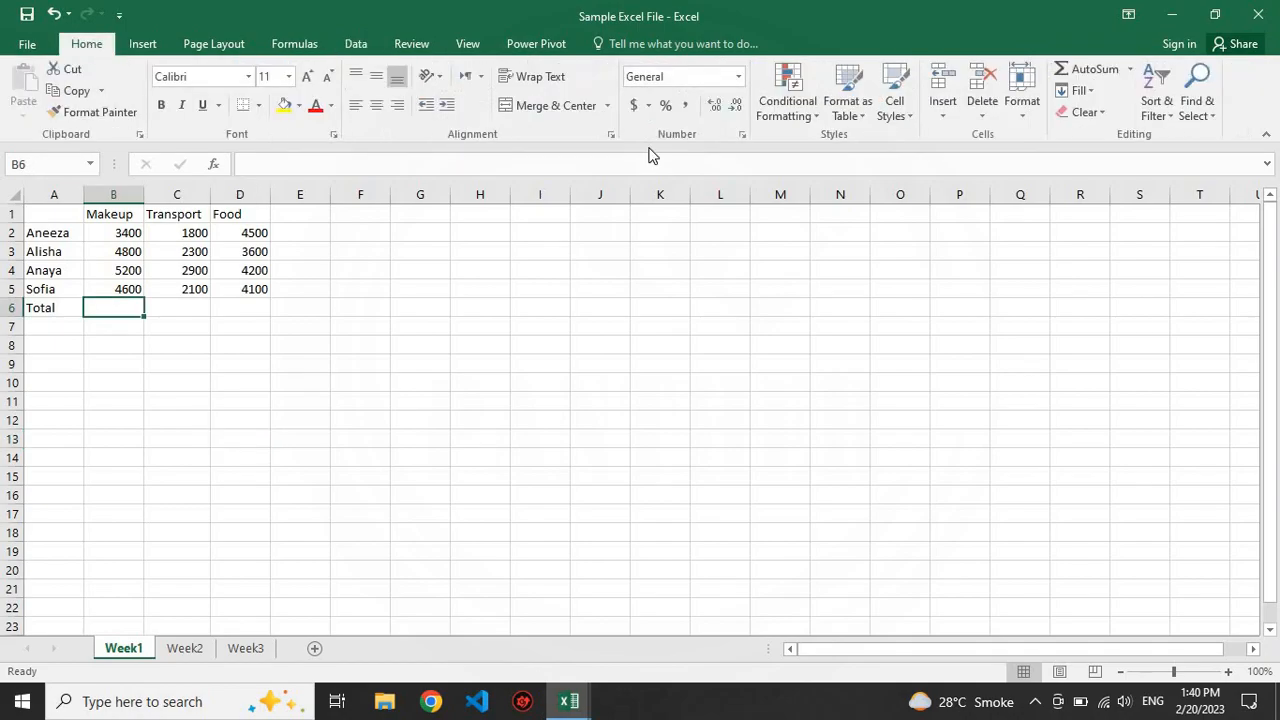
{"action": "left_click", "coordinate": [1095, 70]}
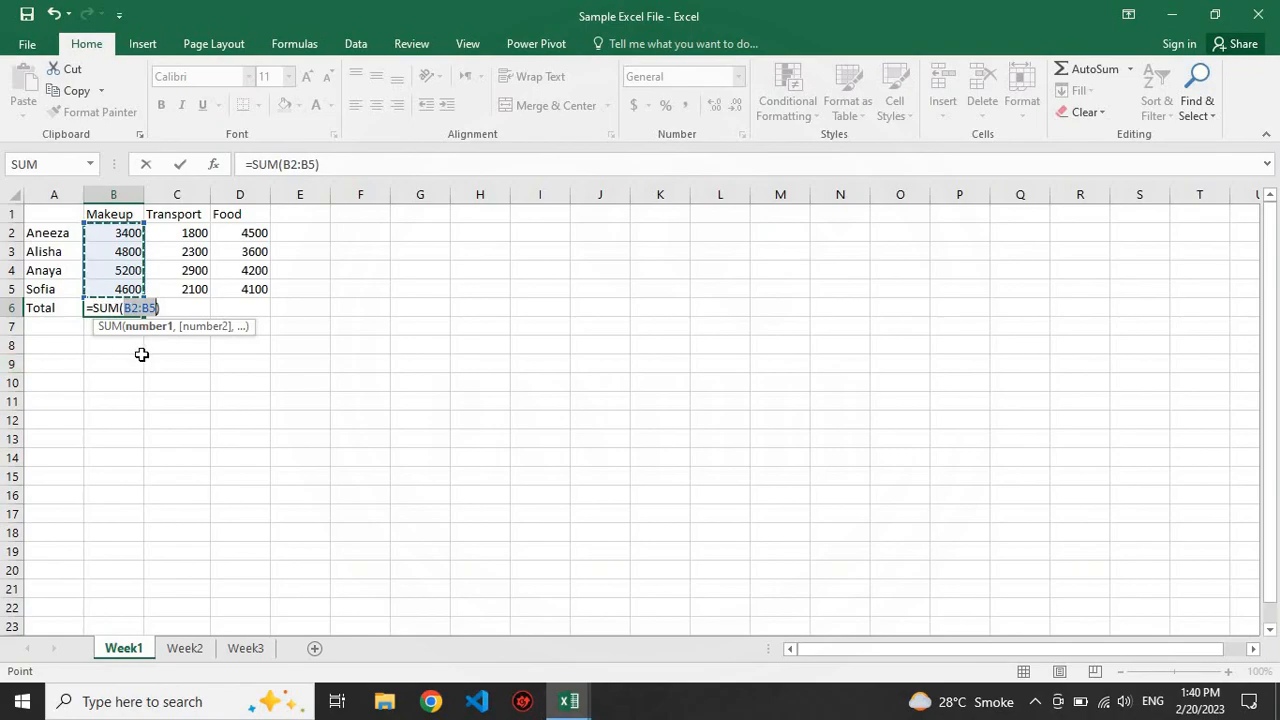
{"action": "key", "text": "Return"}
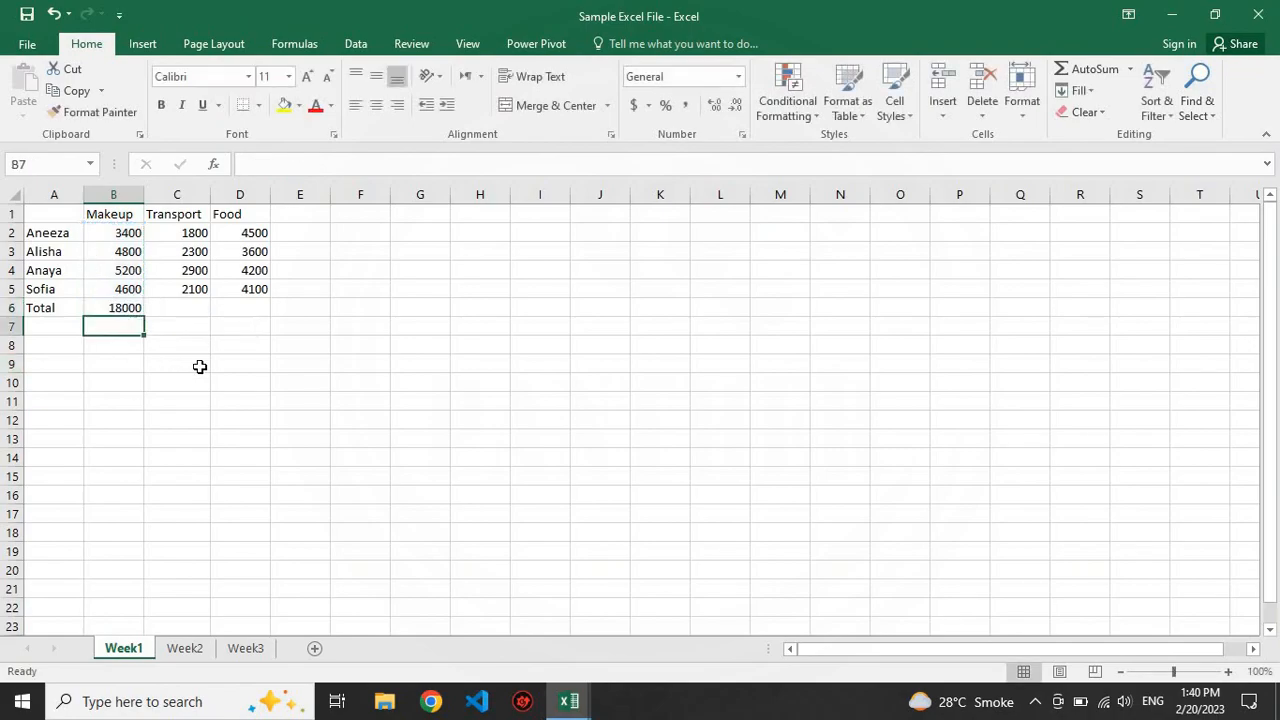
Fill the Makeup total across to C6 and D6, and make the Total row bold
{"action": "left_click", "coordinate": [139, 309]}
{"action": "left_click_drag", "start_coordinate": [141, 316], "coordinate": [141, 315]}
{"action": "left_click", "coordinate": [145, 319]}
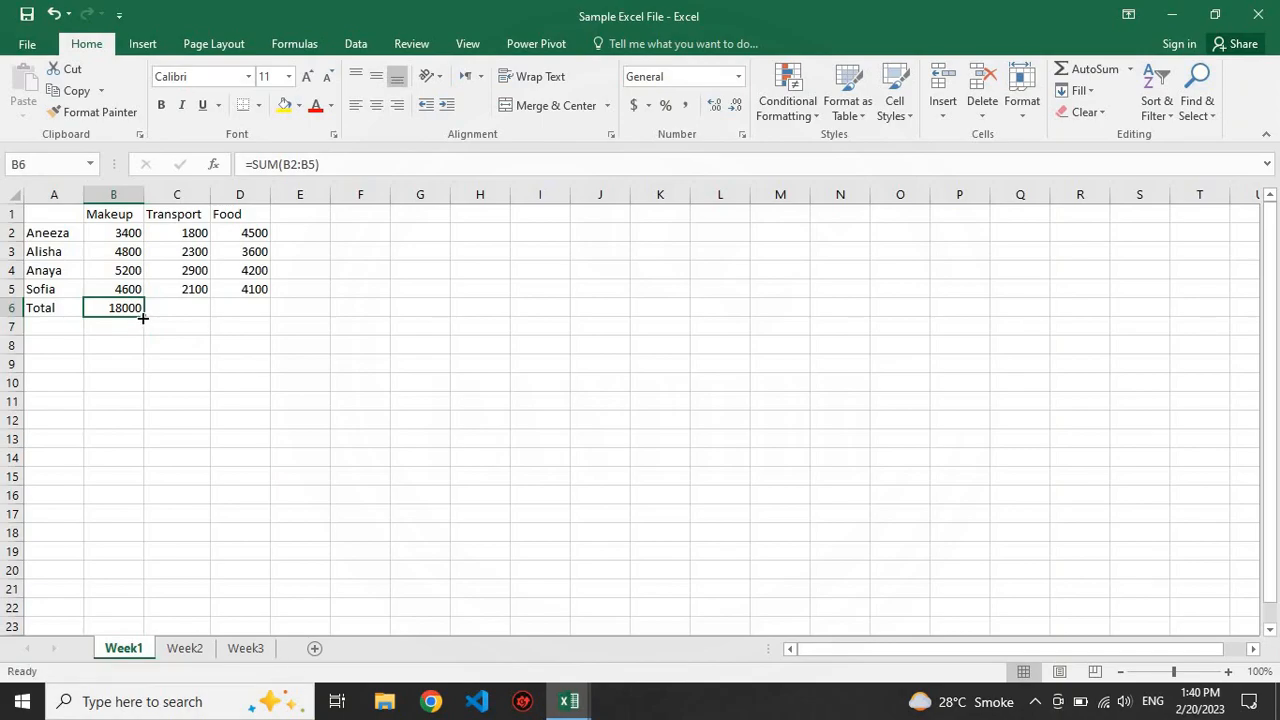
{"action": "left_click", "coordinate": [110, 360]}
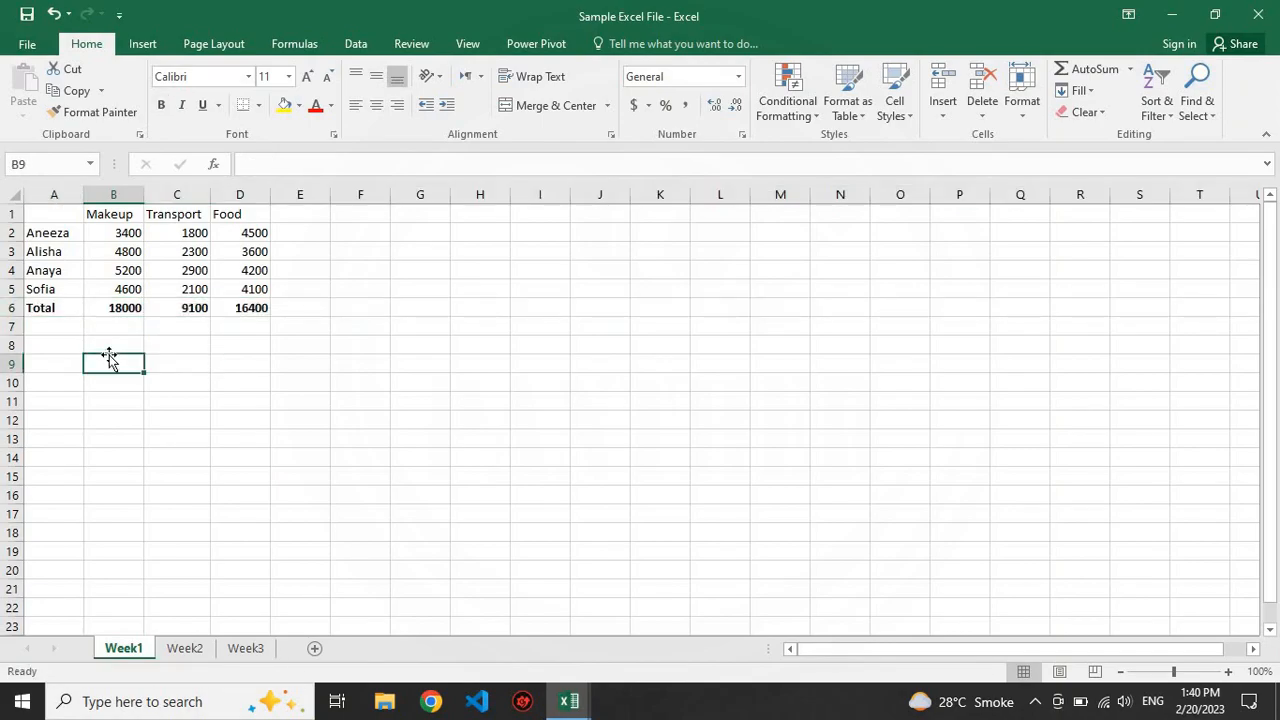
Start a Sum consolidation and add Week1's range A1:D6 to its references
{"action": "left_click", "coordinate": [176, 656]}
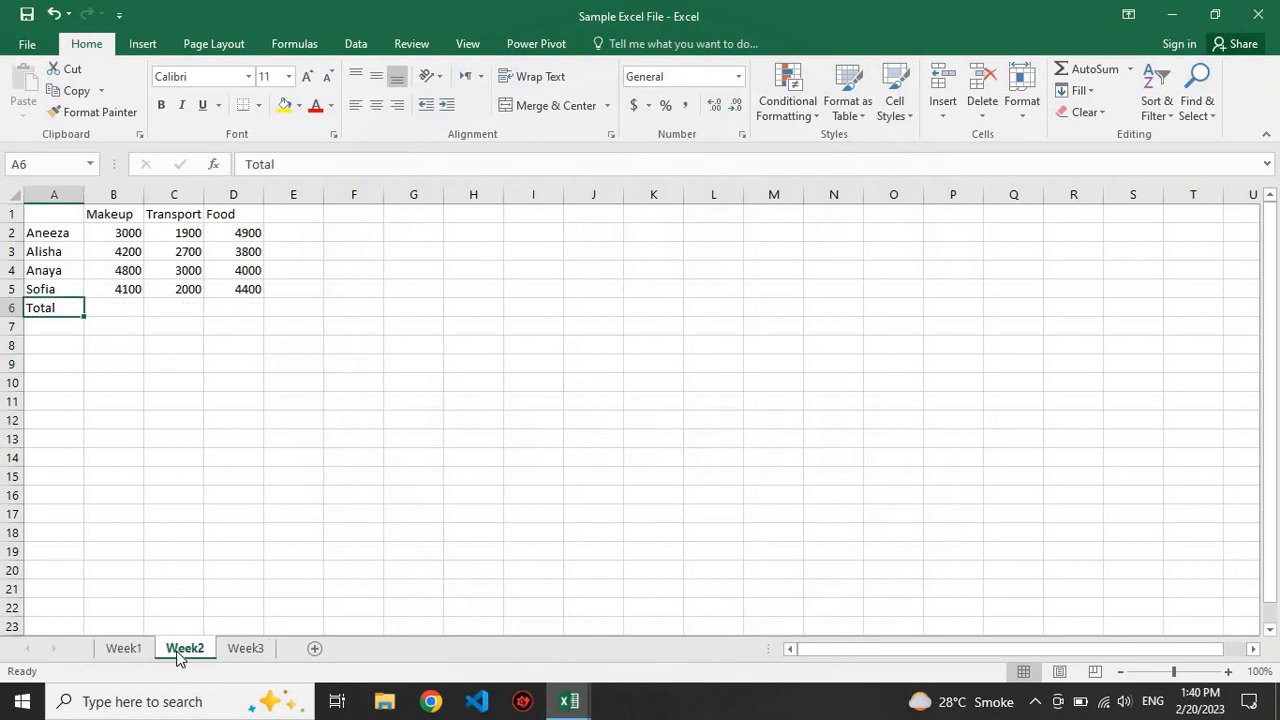
{"action": "left_click", "coordinate": [71, 329]}
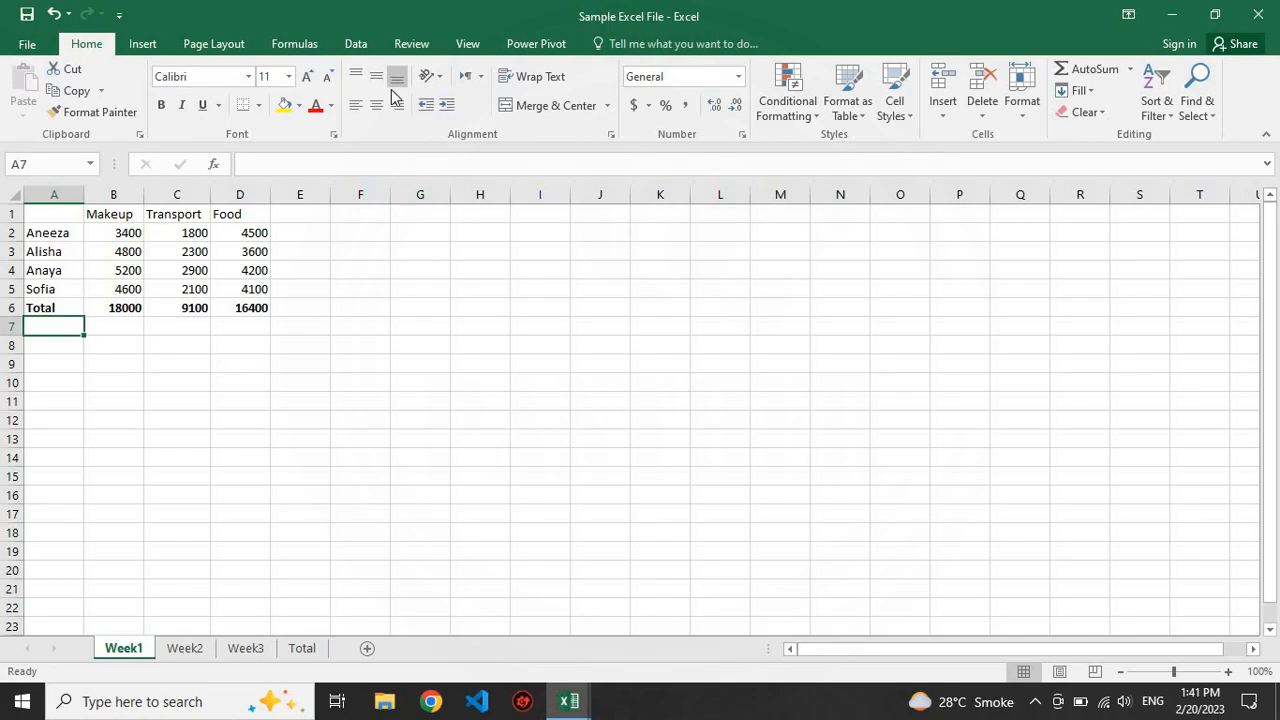
{"action": "left_click", "coordinate": [358, 44]}
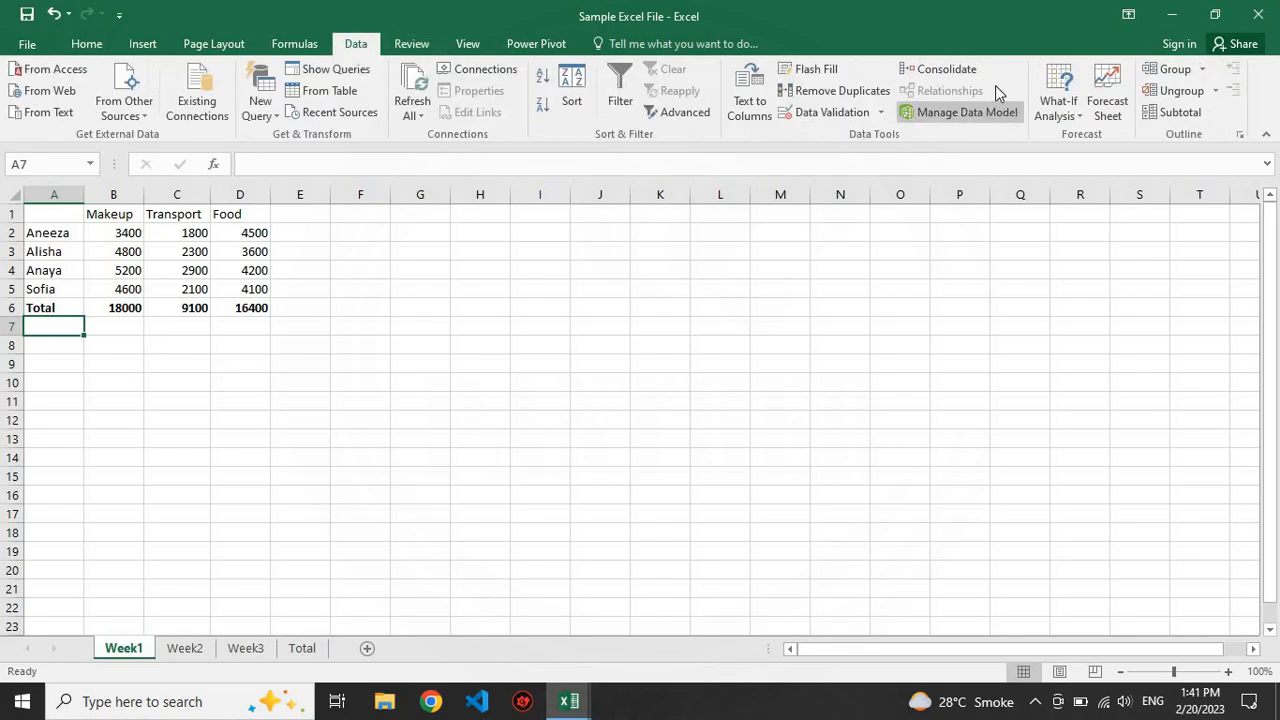
{"action": "left_click", "coordinate": [946, 70]}
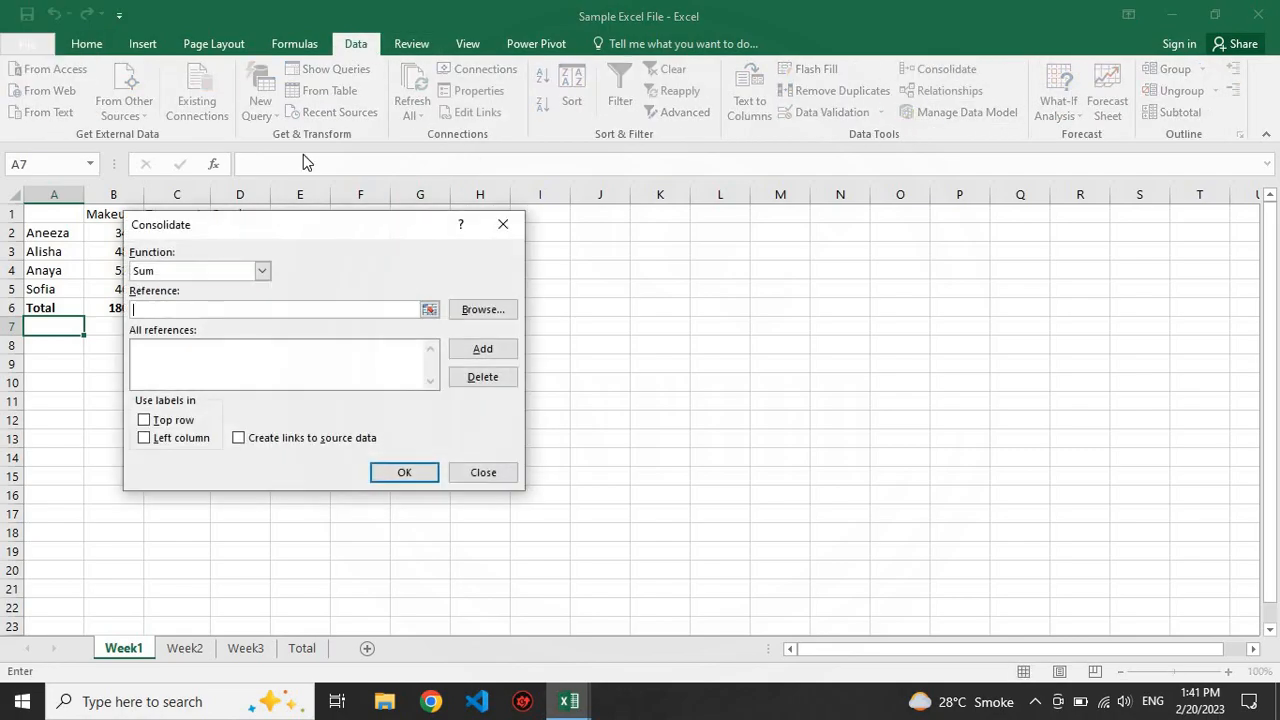
{"action": "left_click", "coordinate": [428, 311]}
{"action": "left_click_drag", "start_coordinate": [54, 218], "coordinate": [218, 306]}
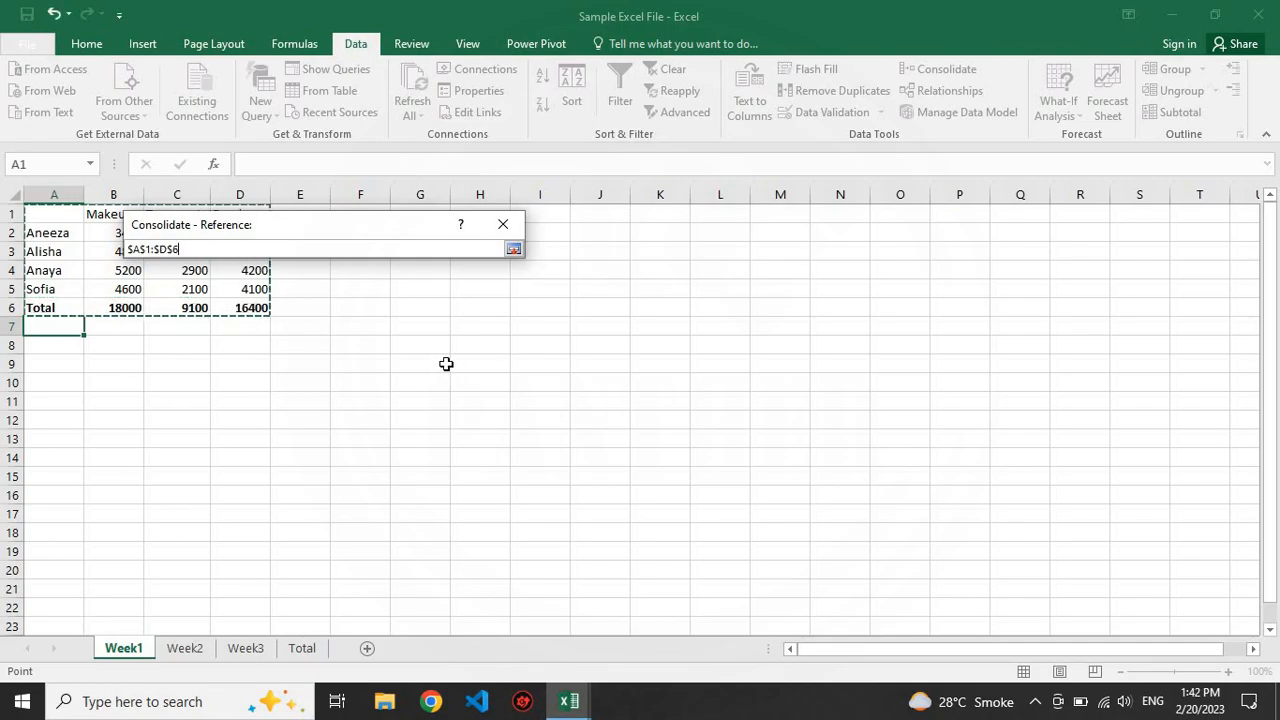
{"action": "key", "text": "Return"}
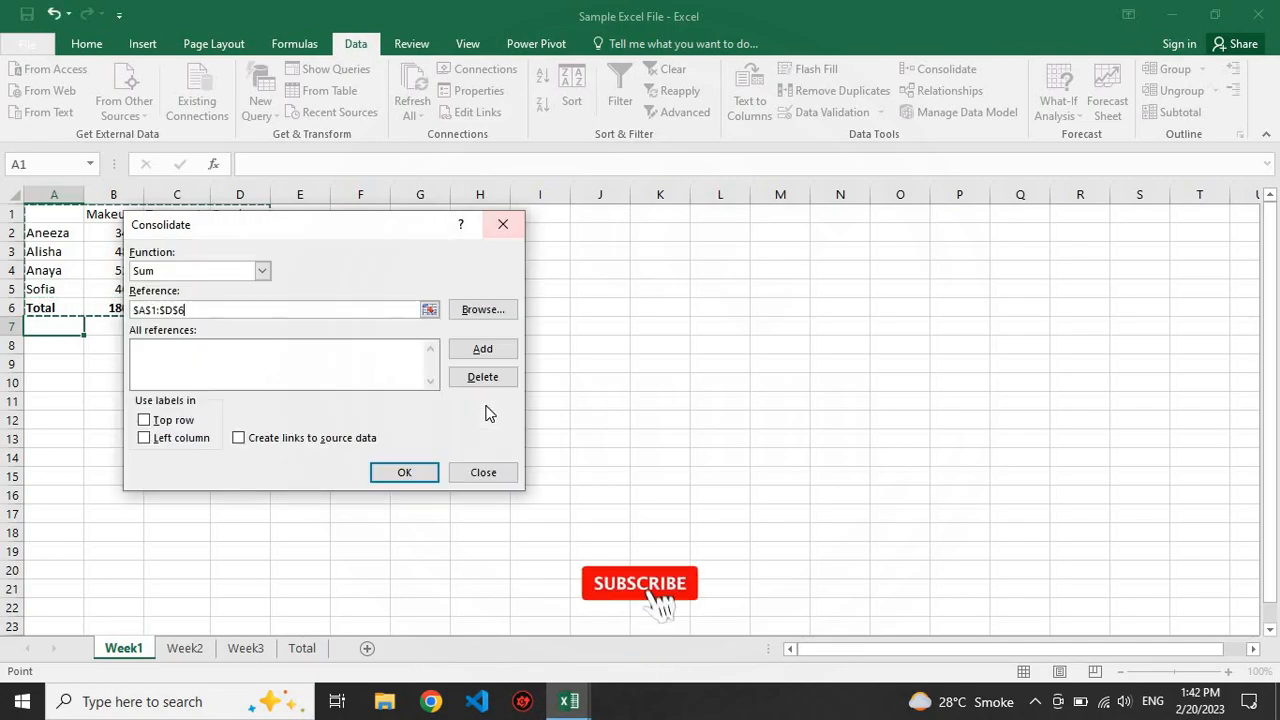
{"action": "left_click", "coordinate": [472, 352]}
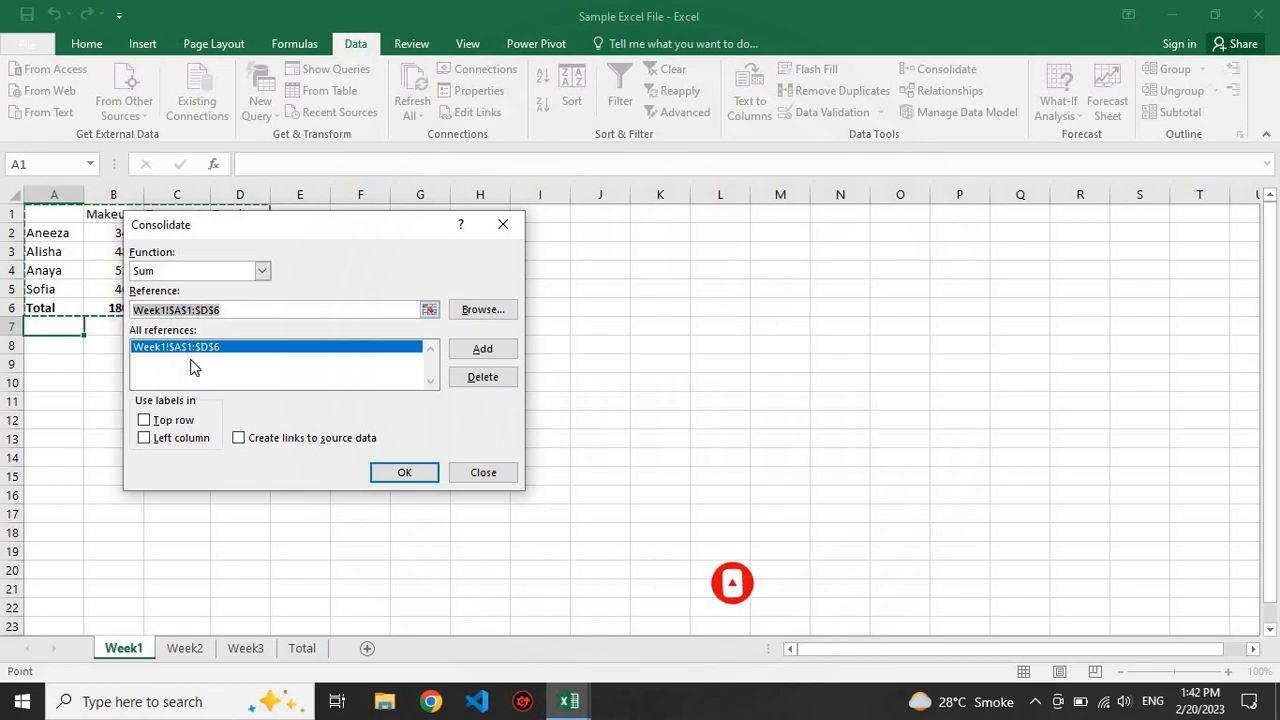
Add range A1:D6 of Week2 and Week3 to the references, and consolidate all three weeks into the Total sheet
{"action": "left_click", "coordinate": [193, 655]}
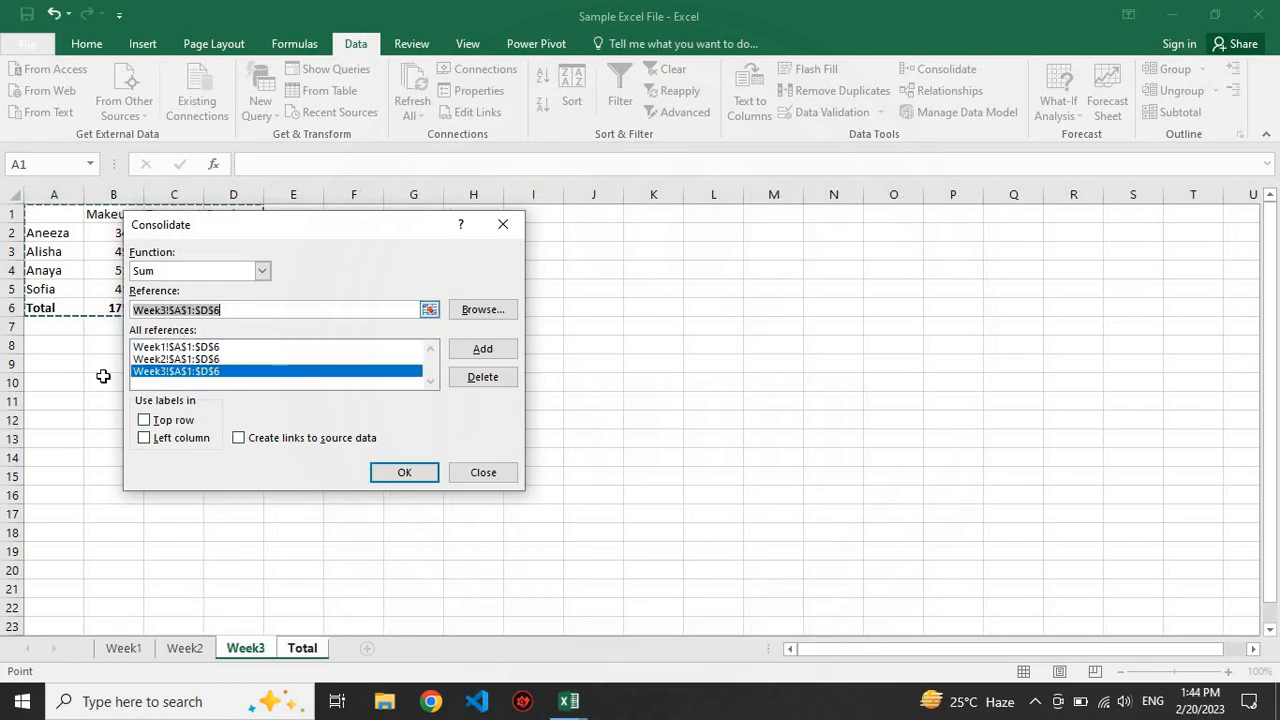
{"action": "left_click", "coordinate": [404, 473]}
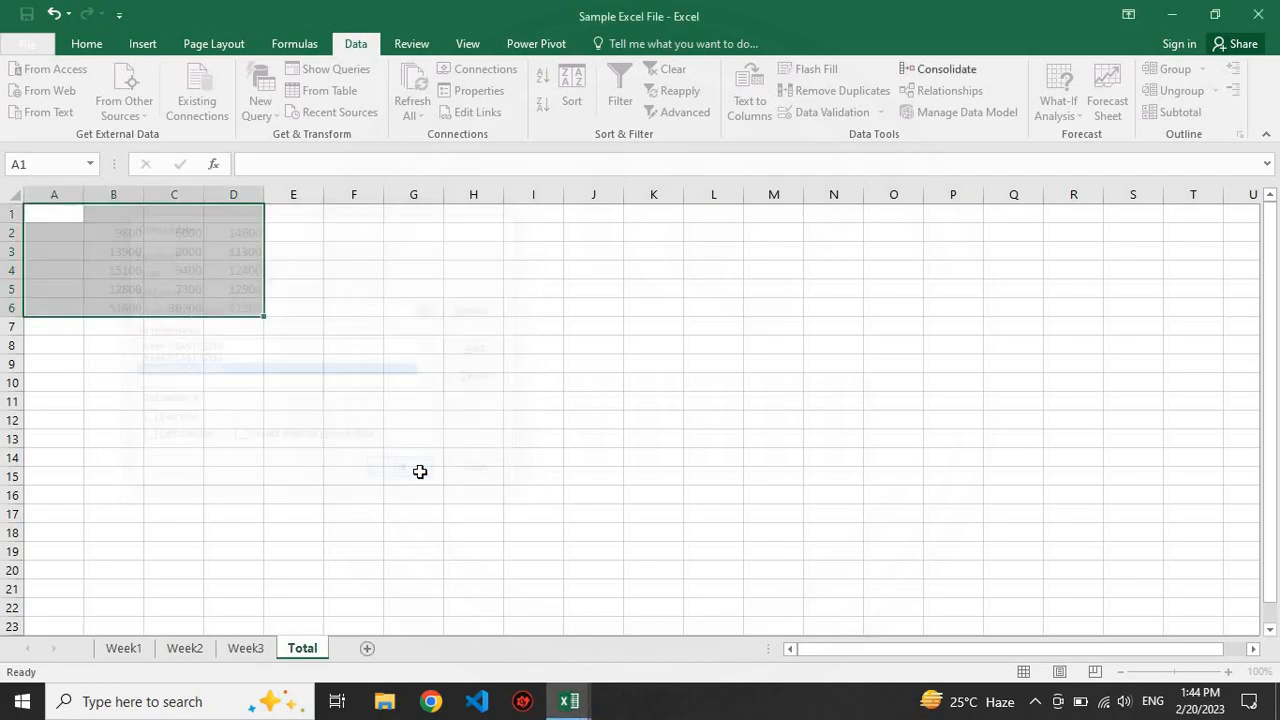
{"action": "left_click", "coordinate": [120, 251]}
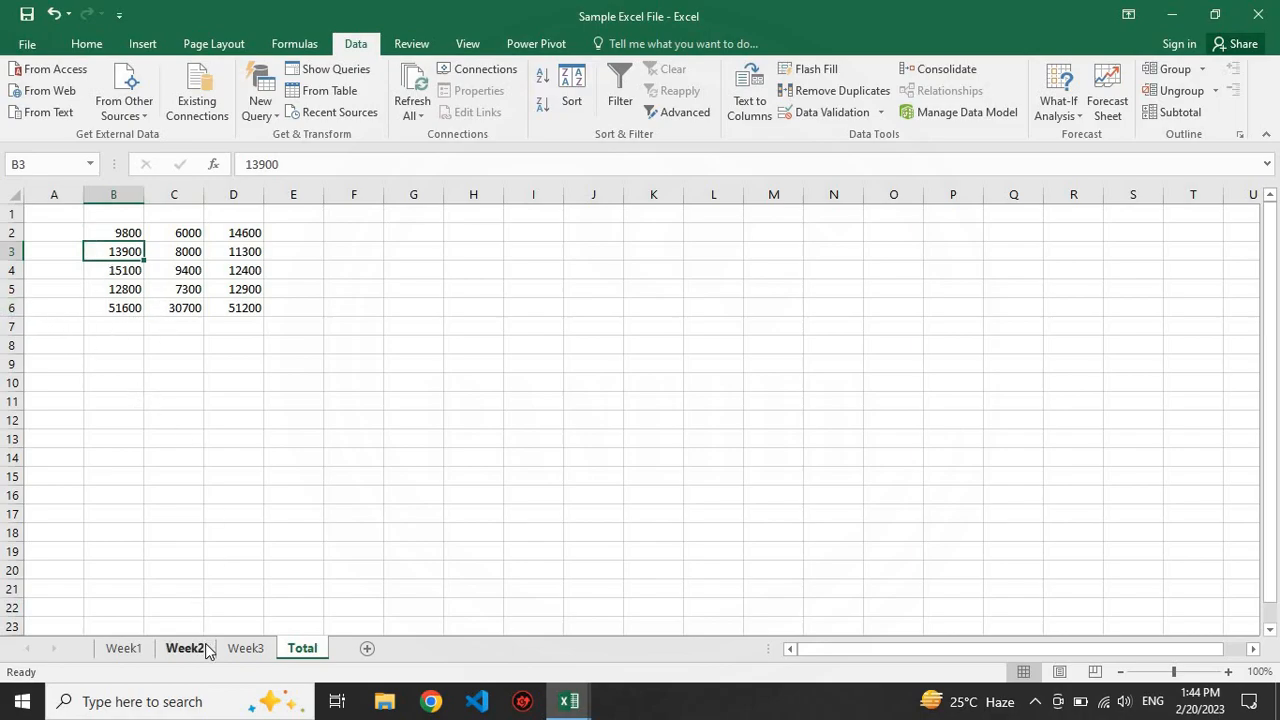
Copy the row labels in A2:A6 and the column headers from Week1 to the Total sheet
{"action": "left_click", "coordinate": [124, 650]}
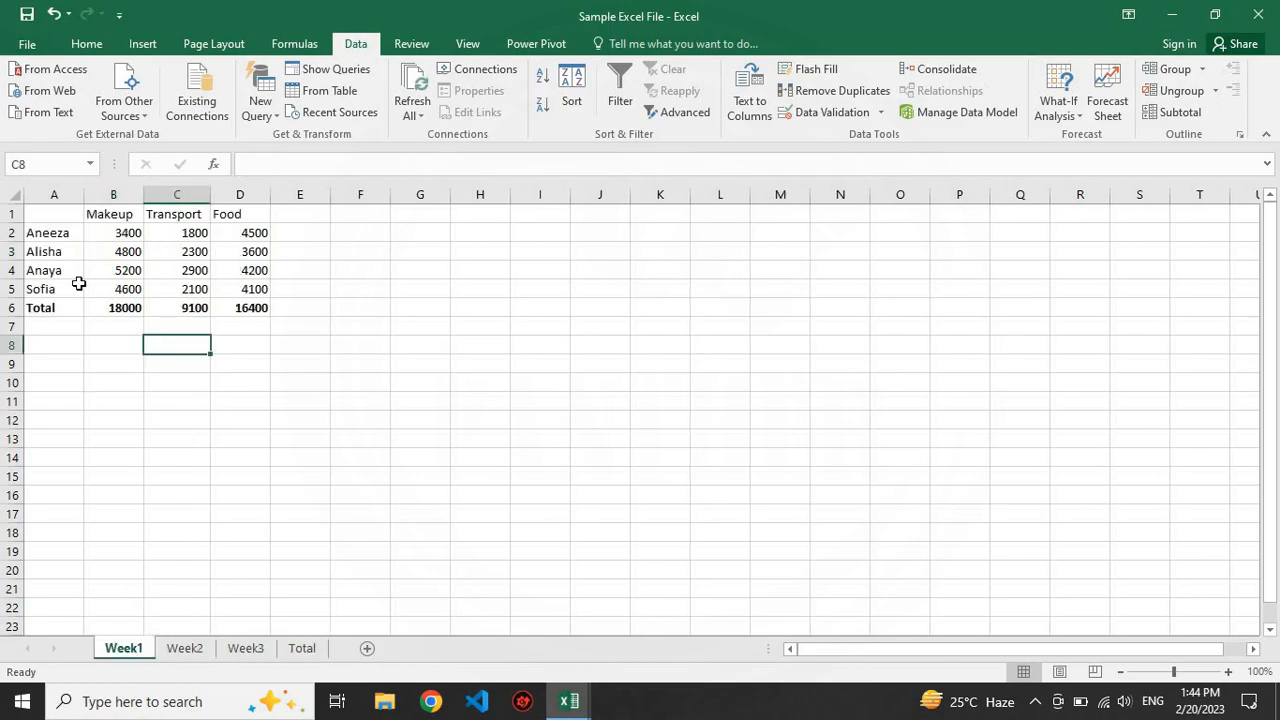
{"action": "left_click_drag", "start_coordinate": [58, 232], "coordinate": [59, 303]}
{"action": "key", "text": "ctrl+c"}
{"action": "left_click", "coordinate": [302, 648]}
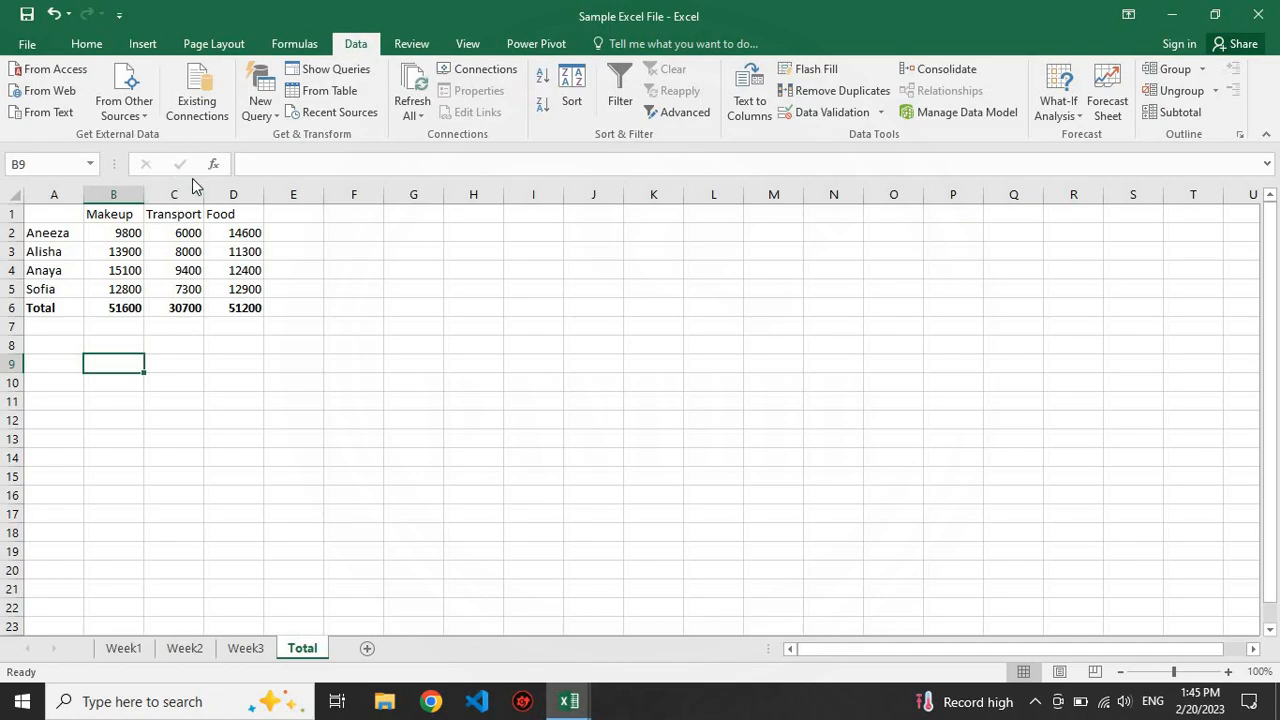
Close the Sample Excel File workbook to return to Book1, and look over the Power Pivot commands
{"action": "key", "text": "alt+F4"}
{"action": "left_click", "coordinate": [639, 386]}
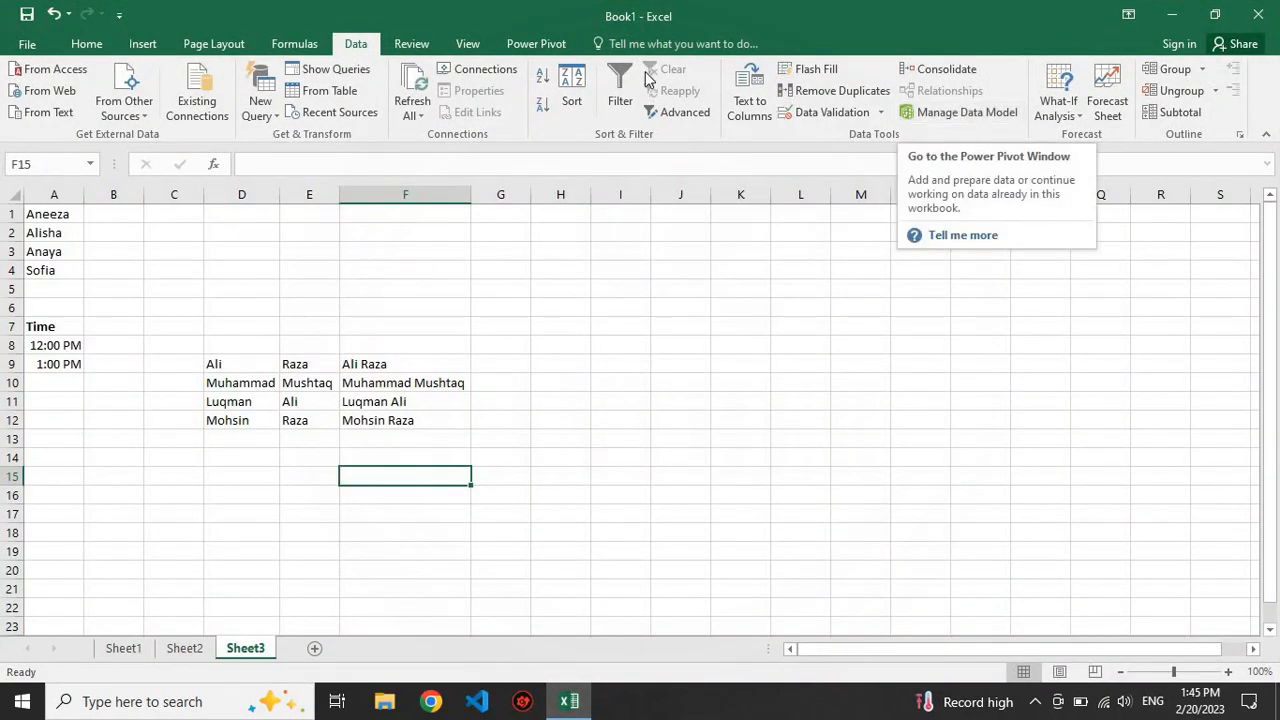
{"action": "left_click", "coordinate": [521, 44]}
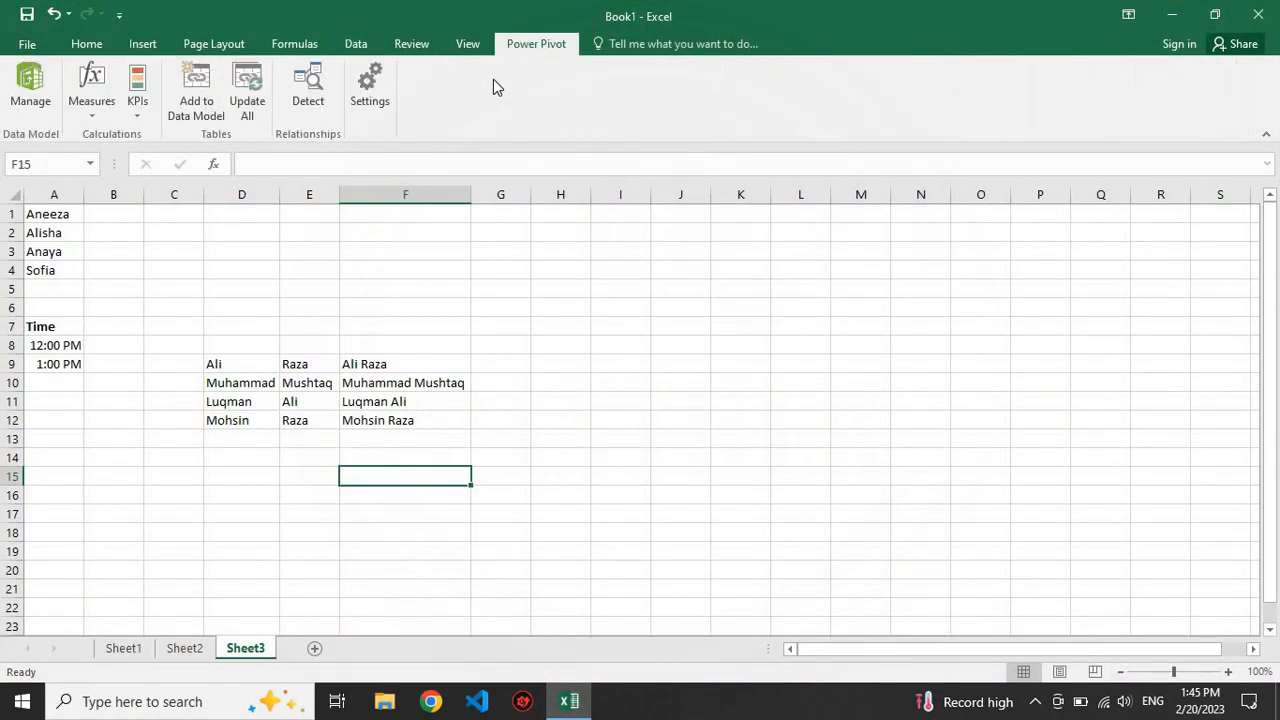
{"action": "left_click", "coordinate": [356, 45]}
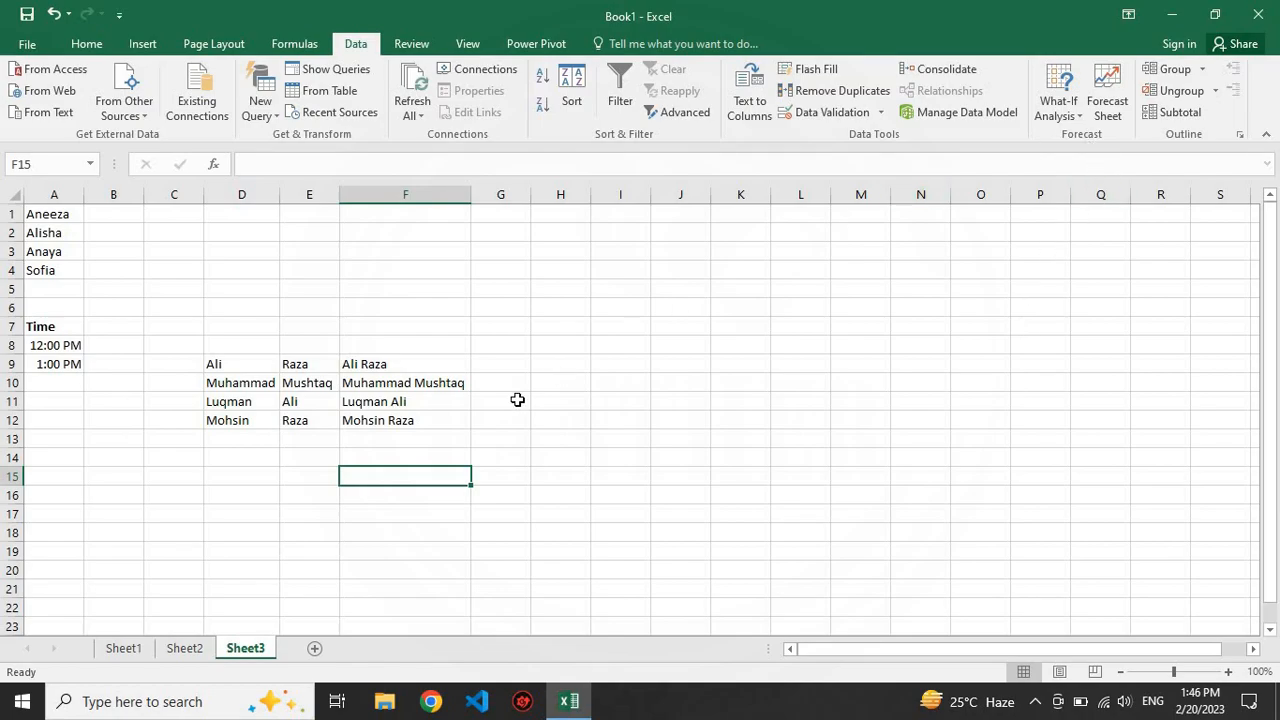
In Sheet1, enter the formula =FORECAST(A12,B2:B11,A2:A11) in B12 to predict the 2023 home cost
{"action": "left_click", "coordinate": [178, 652]}
{"action": "left_click", "coordinate": [122, 650]}
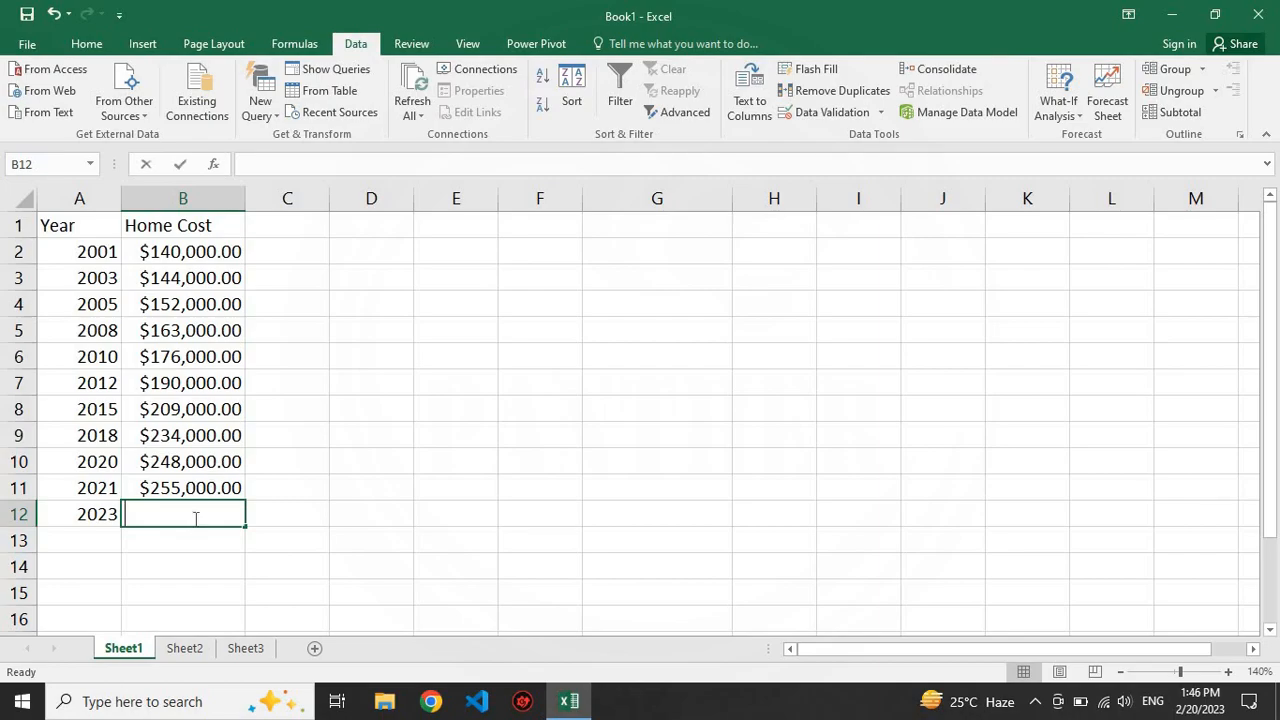
{"action": "type", "text": "=f"}
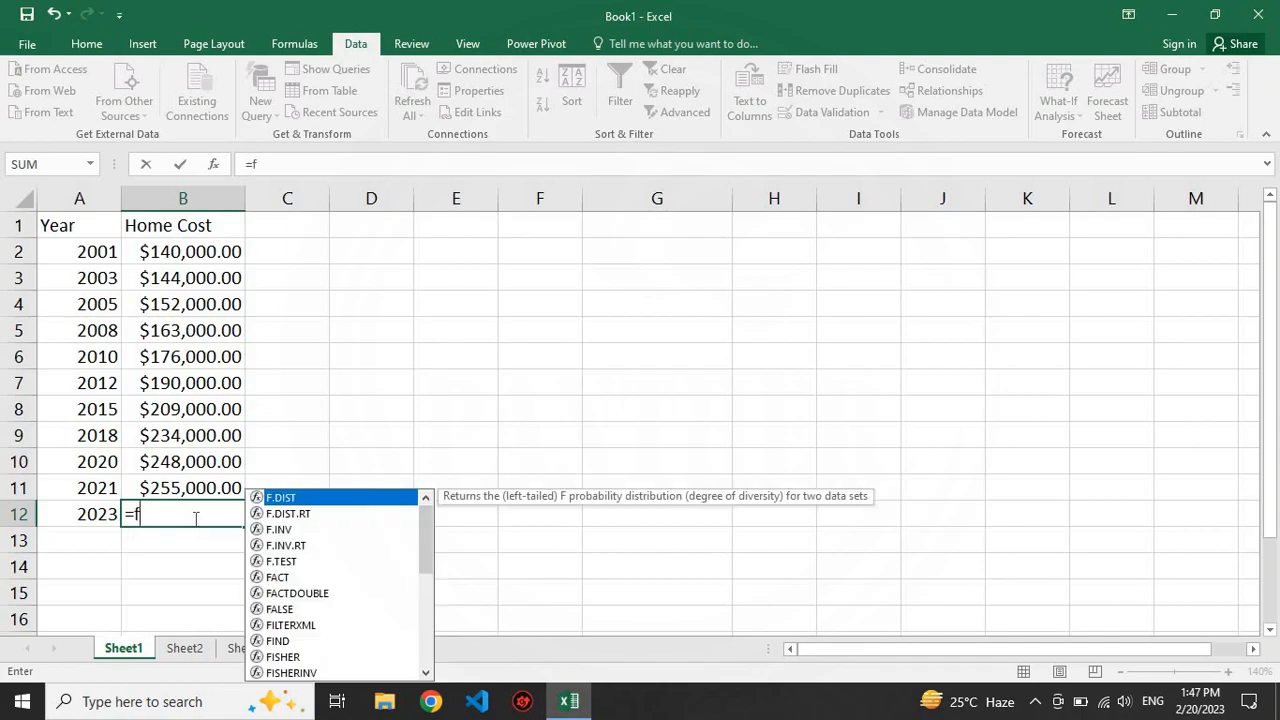
{"action": "type", "text": "orecast("}
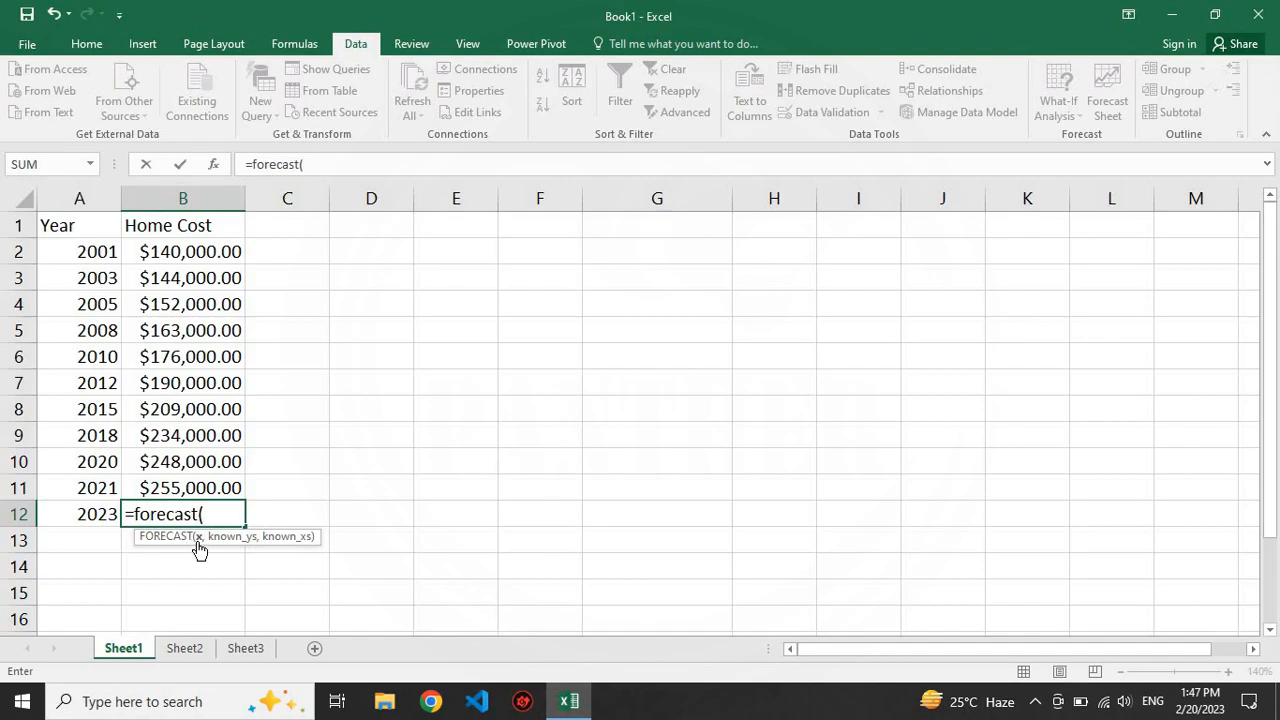
{"action": "left_click", "coordinate": [97, 514]}
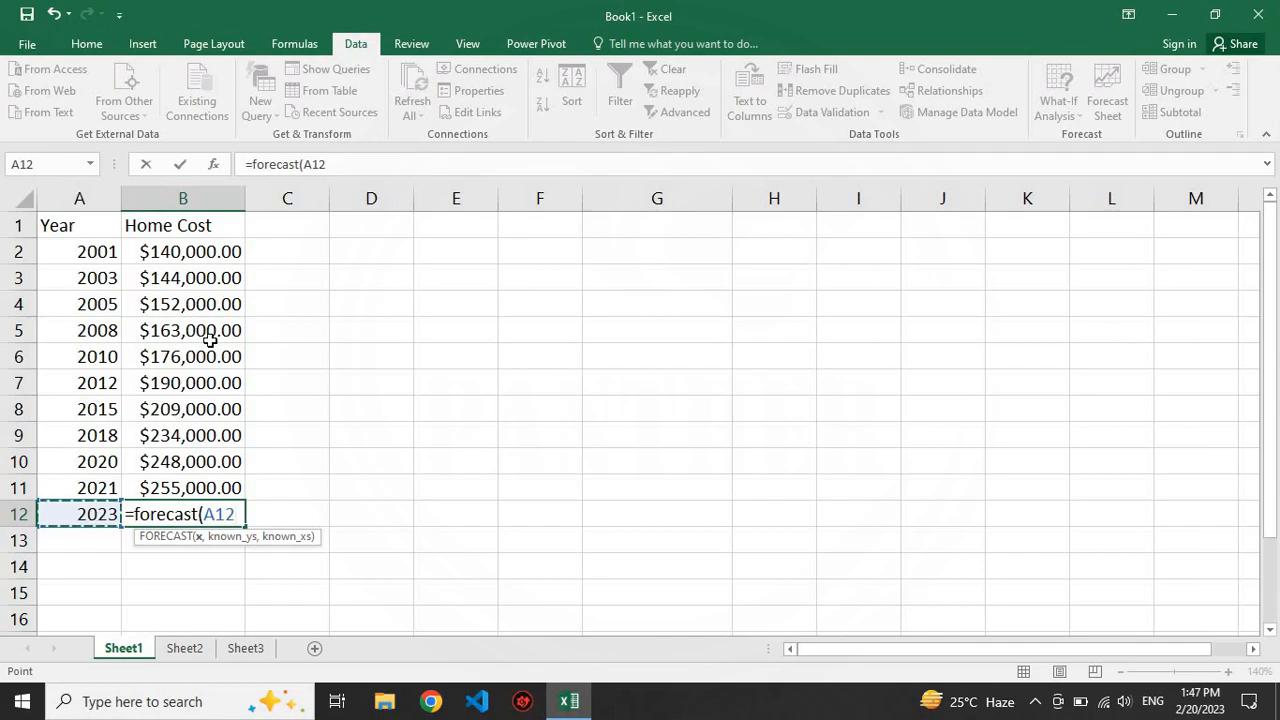
{"action": "type", "text": ","}
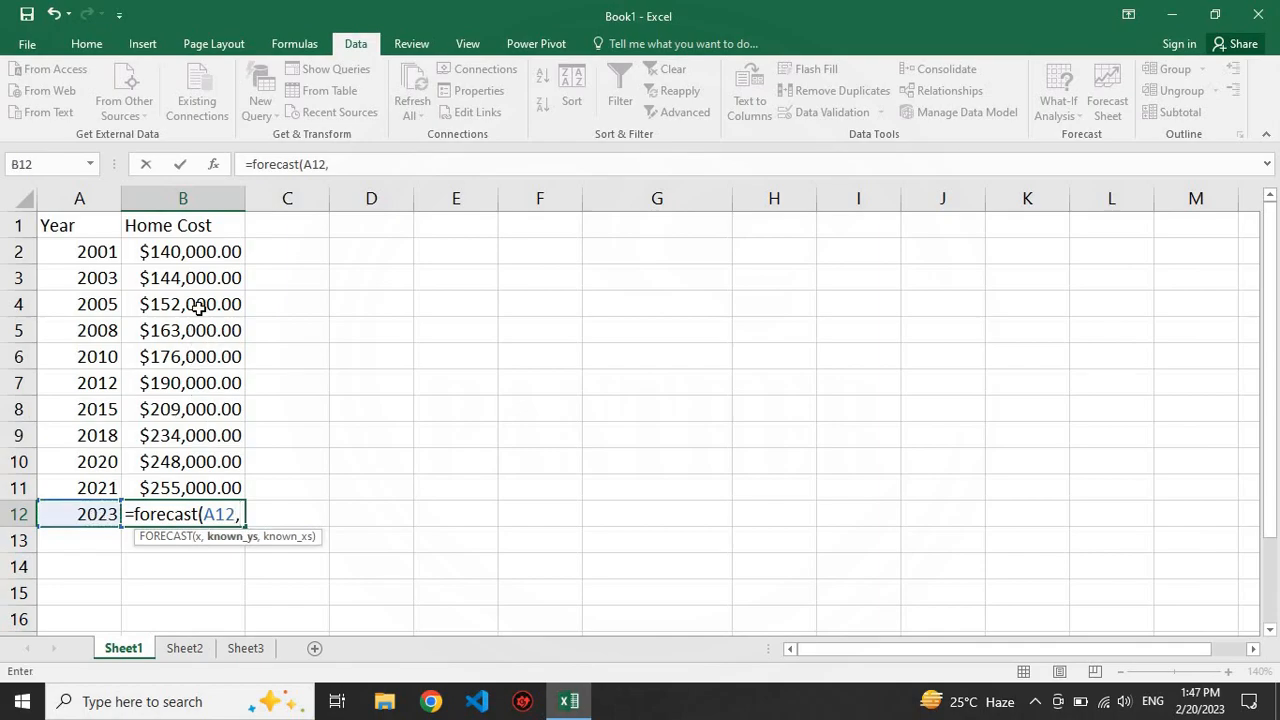
{"action": "left_click_drag", "start_coordinate": [201, 251], "coordinate": [201, 487]}
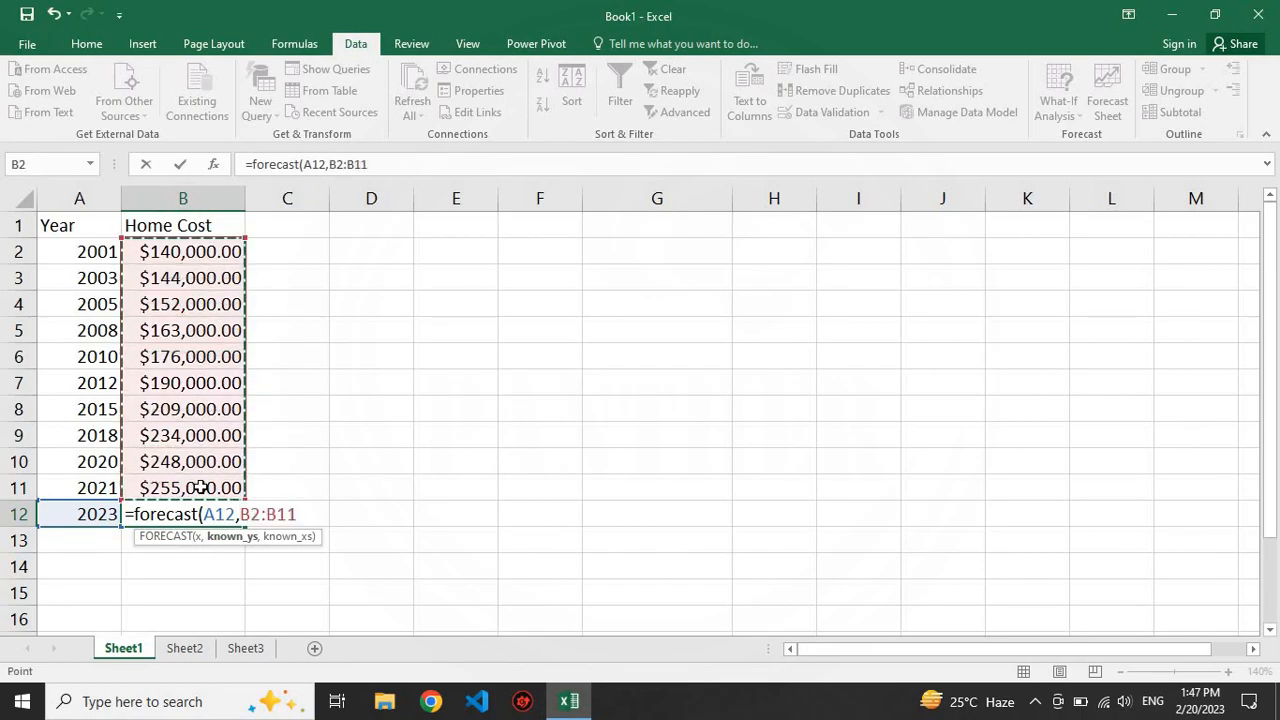
{"action": "type", "text": ","}
{"action": "left_click_drag", "start_coordinate": [97, 253], "coordinate": [107, 491]}
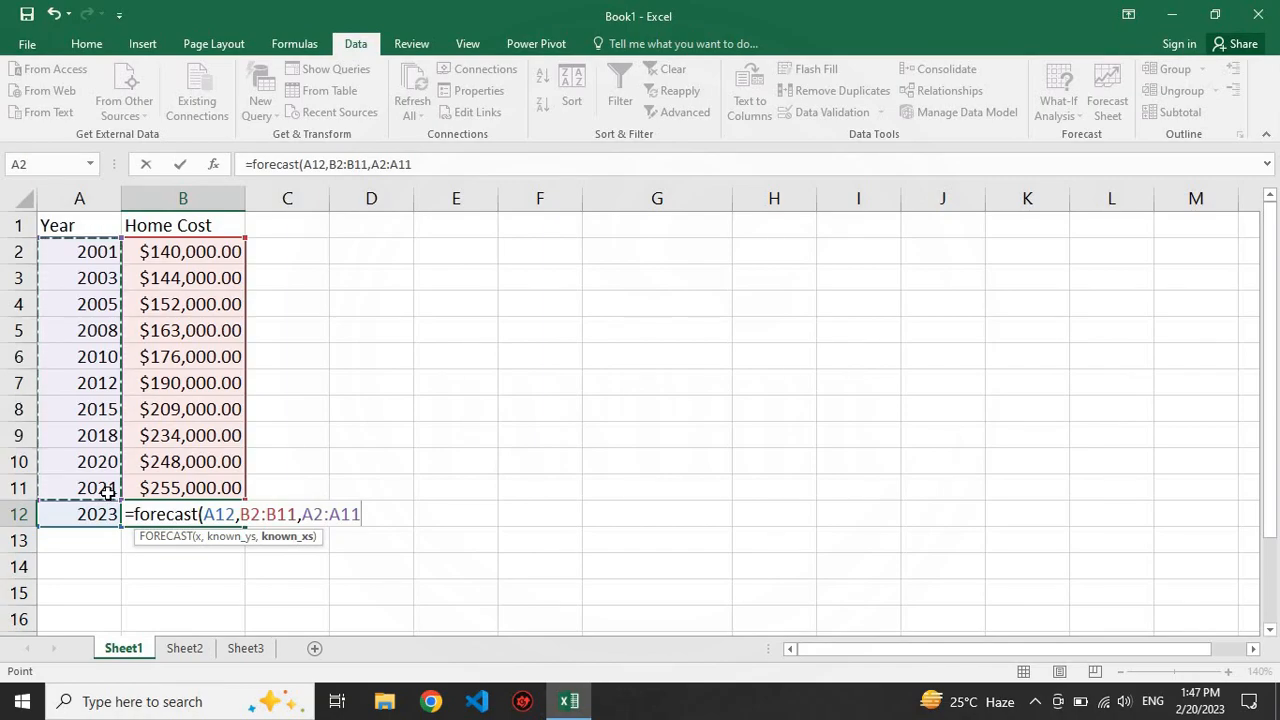
{"action": "key", "text": "Return"}
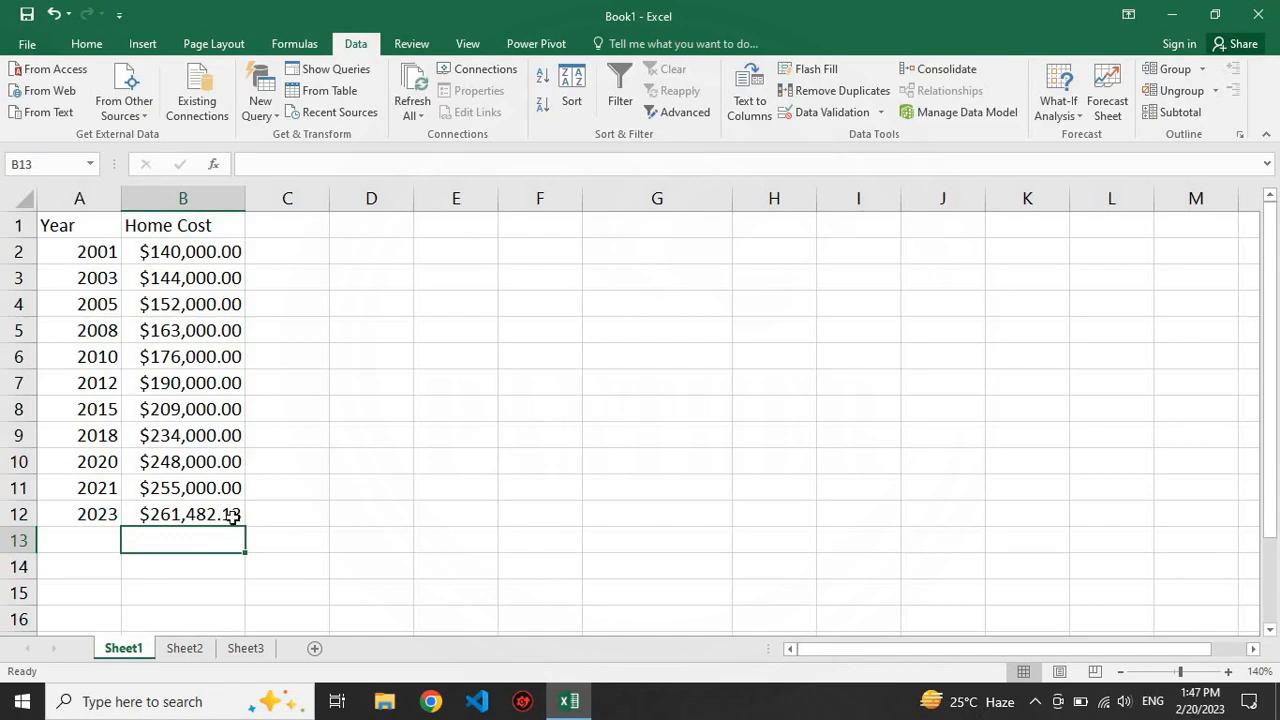
{"action": "left_click", "coordinate": [184, 509]}
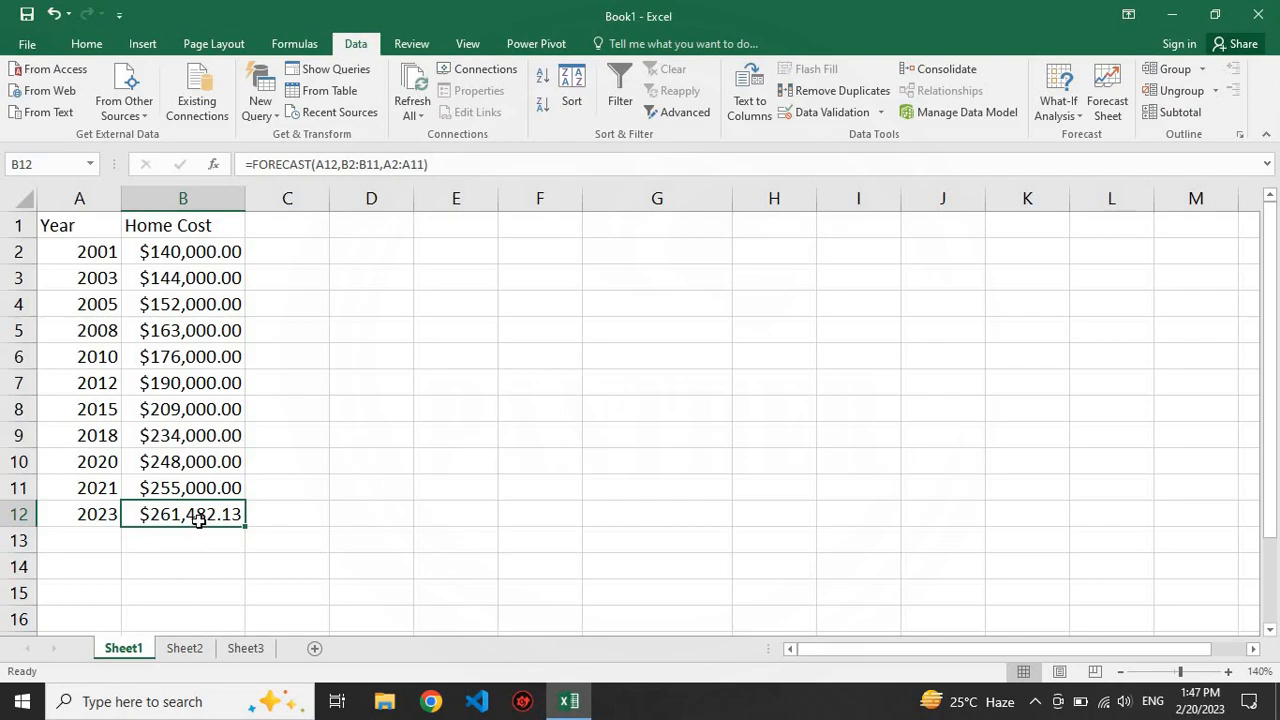
Create a line-chart forecast worksheet from Sheet2's Year and Home Cost data, with the forecast end set to 2023
{"action": "left_click", "coordinate": [185, 648]}
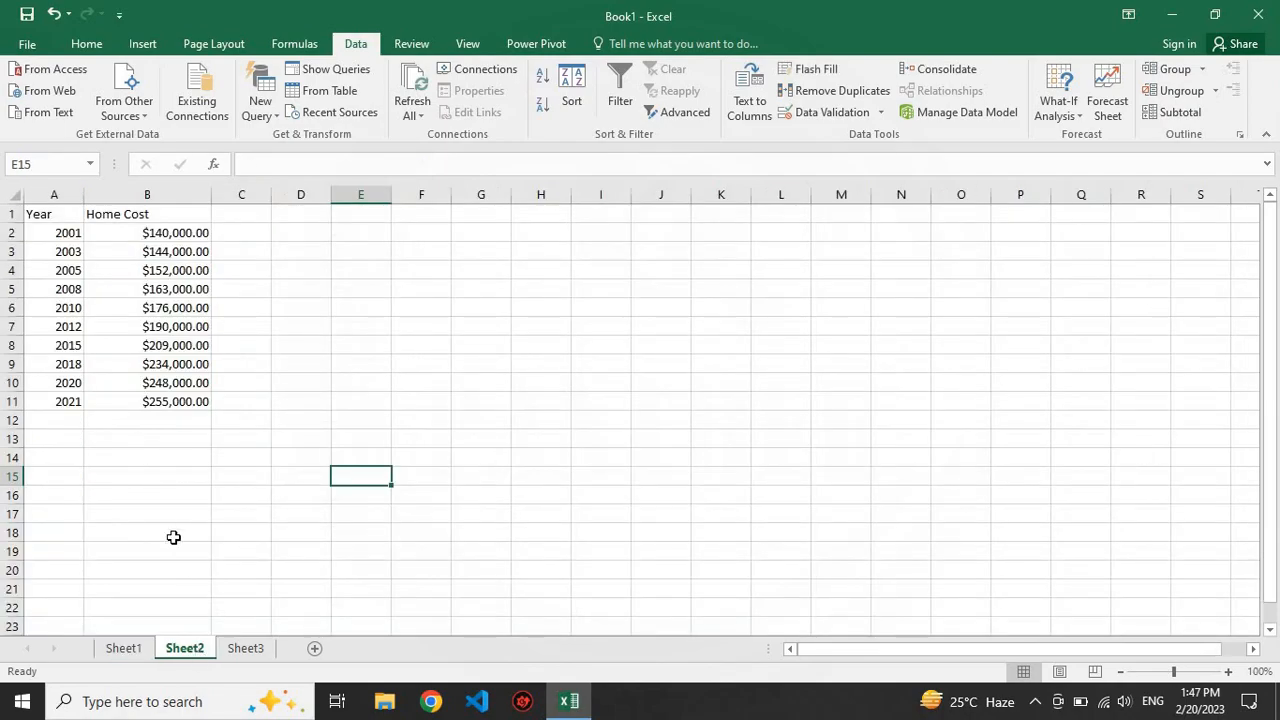
{"action": "left_click", "coordinate": [70, 419]}
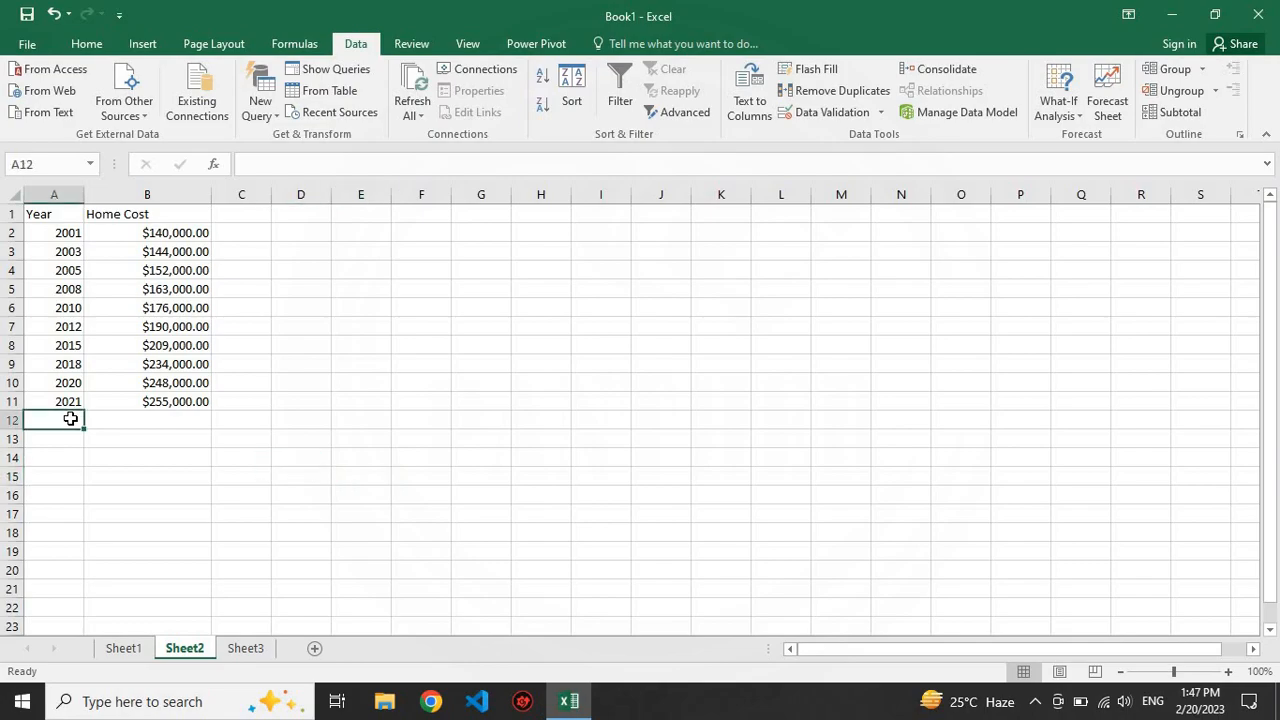
{"action": "left_click", "coordinate": [1106, 104]}
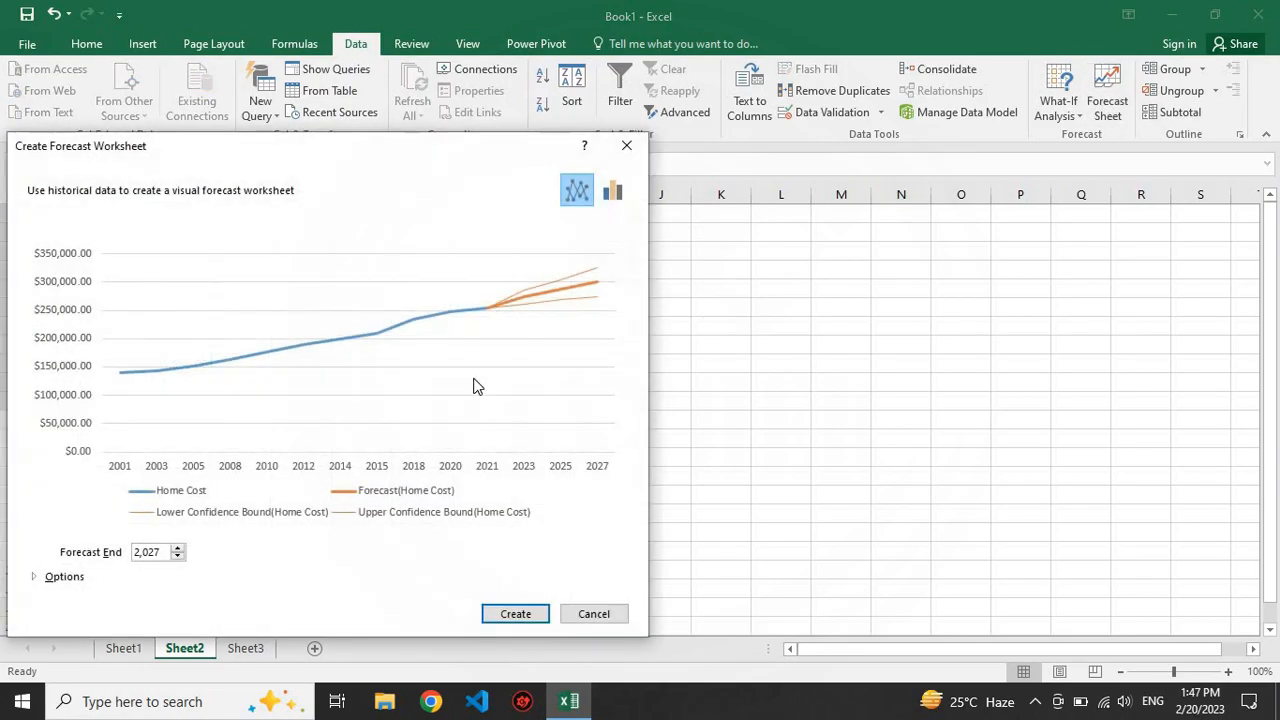
{"action": "left_click", "coordinate": [168, 552]}
{"action": "key", "text": "BackSpace"}
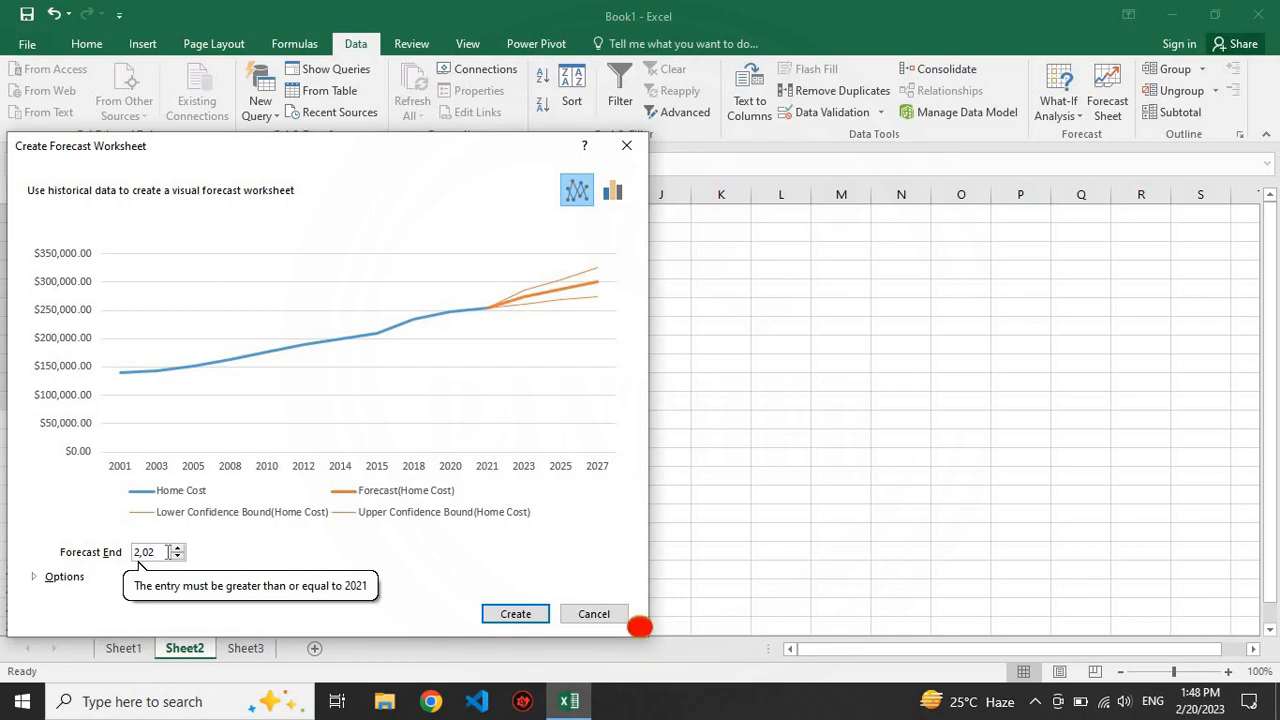
{"action": "type", "text": "3"}
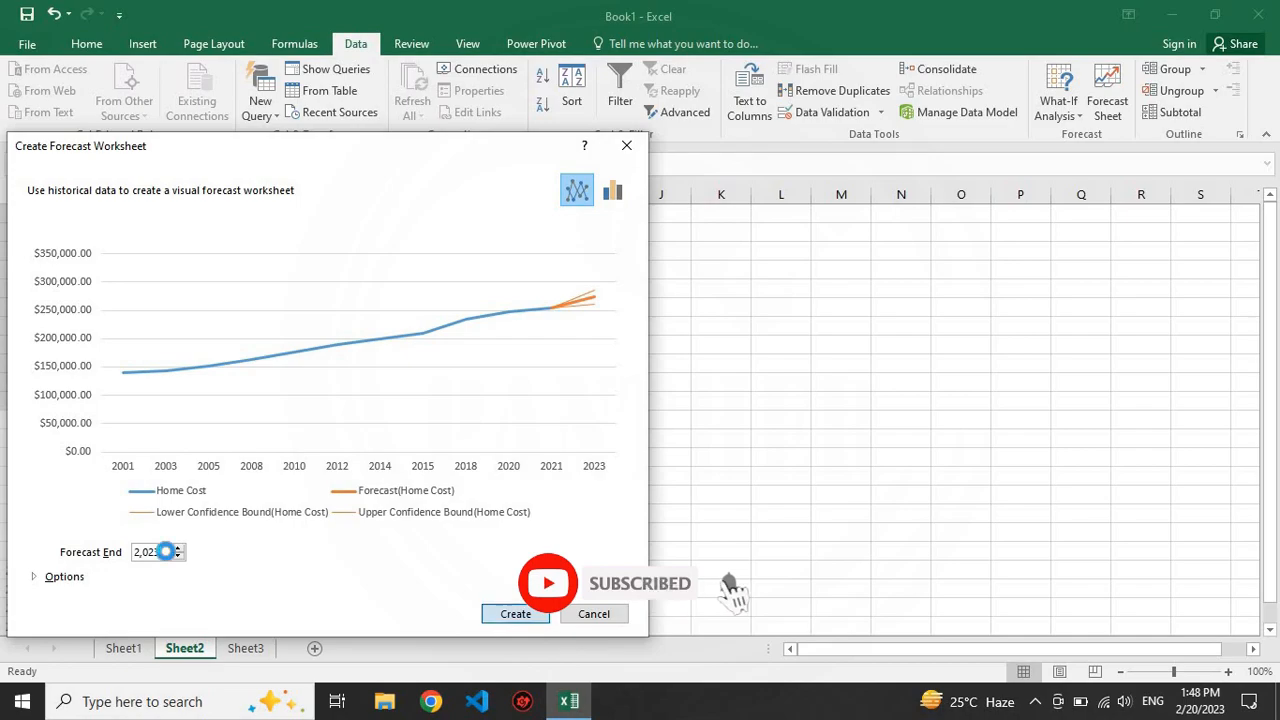
{"action": "key", "text": "Return"}
Move the forecast chart beside the table, clear of the confidence bound columns, and minimize the workbook window
{"action": "left_click", "coordinate": [77, 461]}
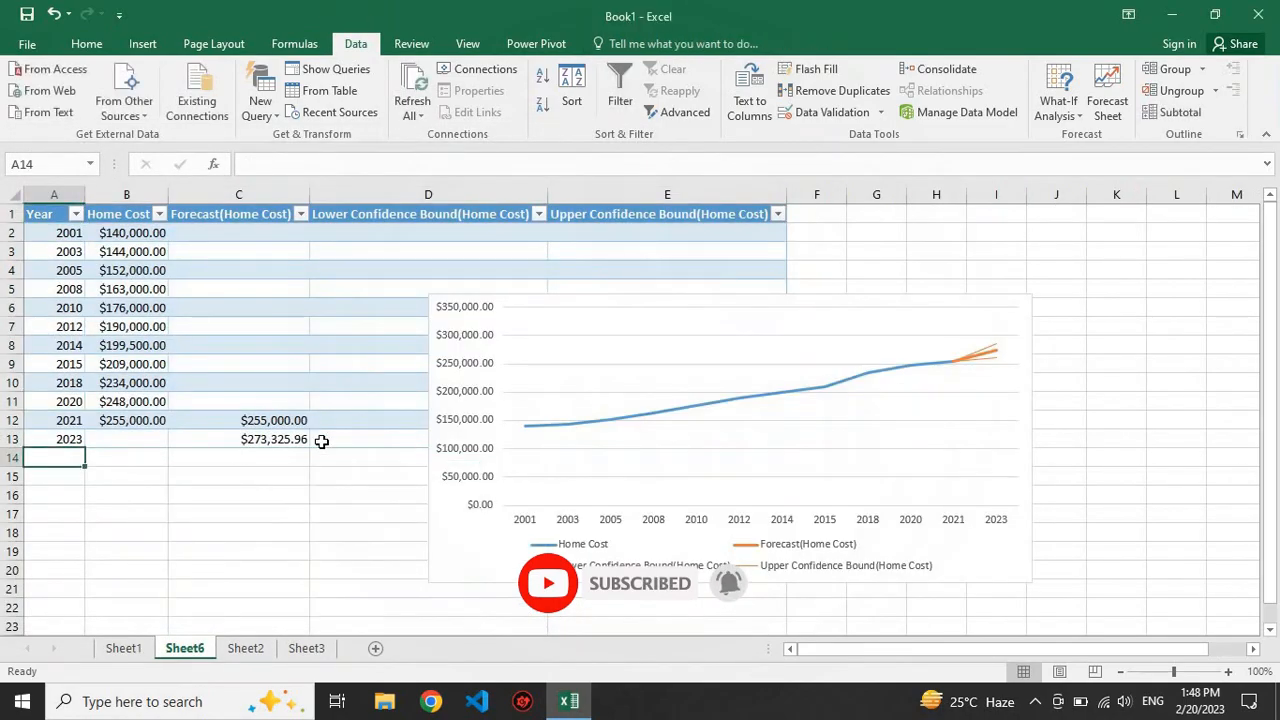
{"action": "left_click_drag", "start_coordinate": [652, 307], "coordinate": [1012, 147]}
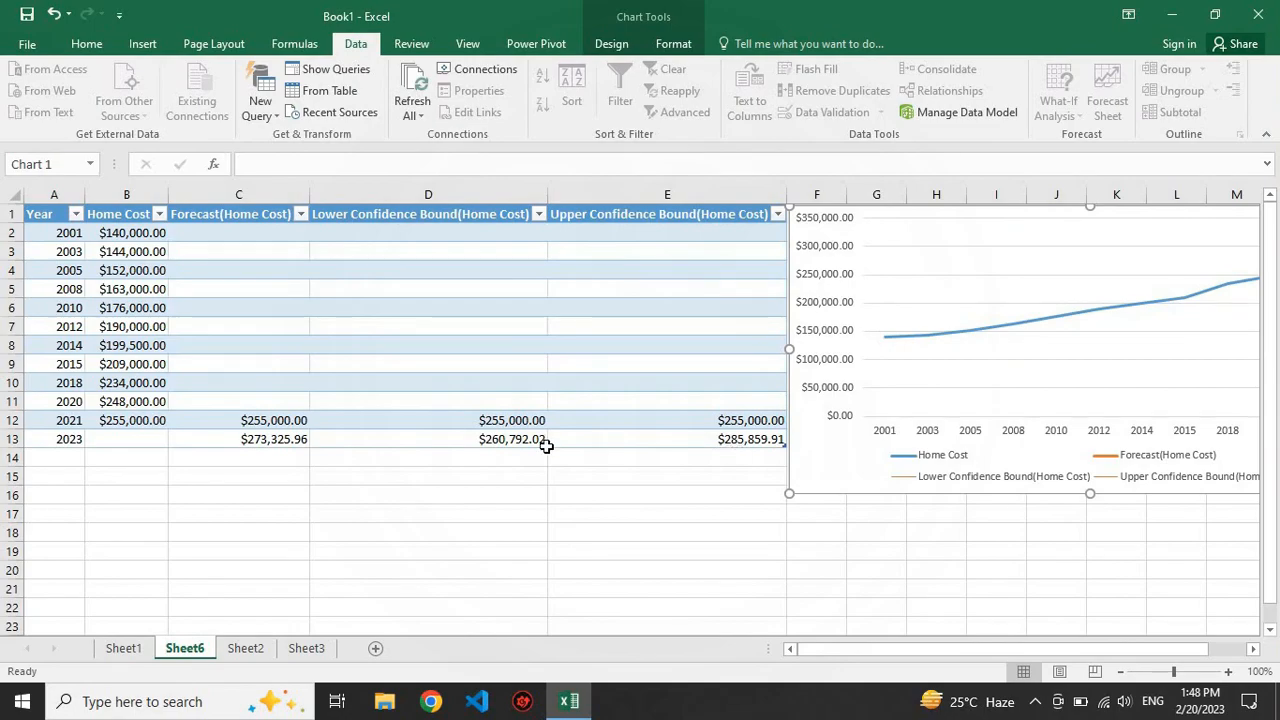
{"action": "key", "text": "Escape"}
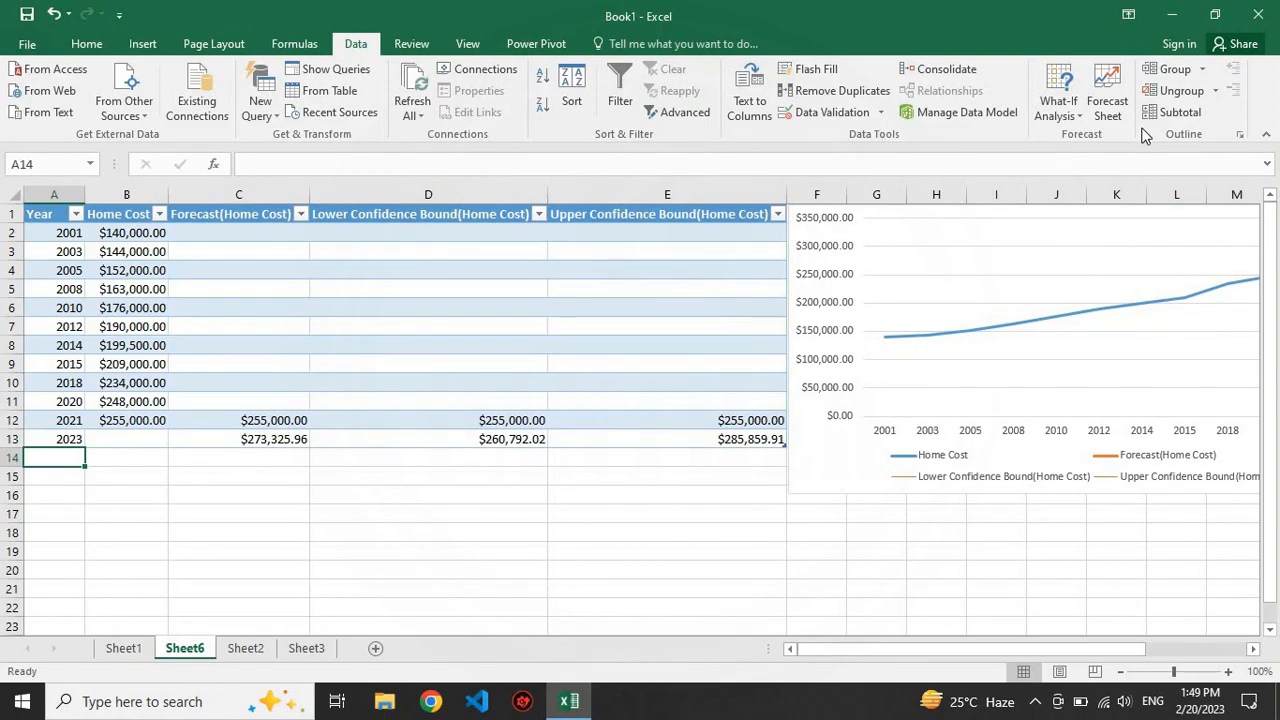
{"action": "left_click", "coordinate": [1172, 15]}
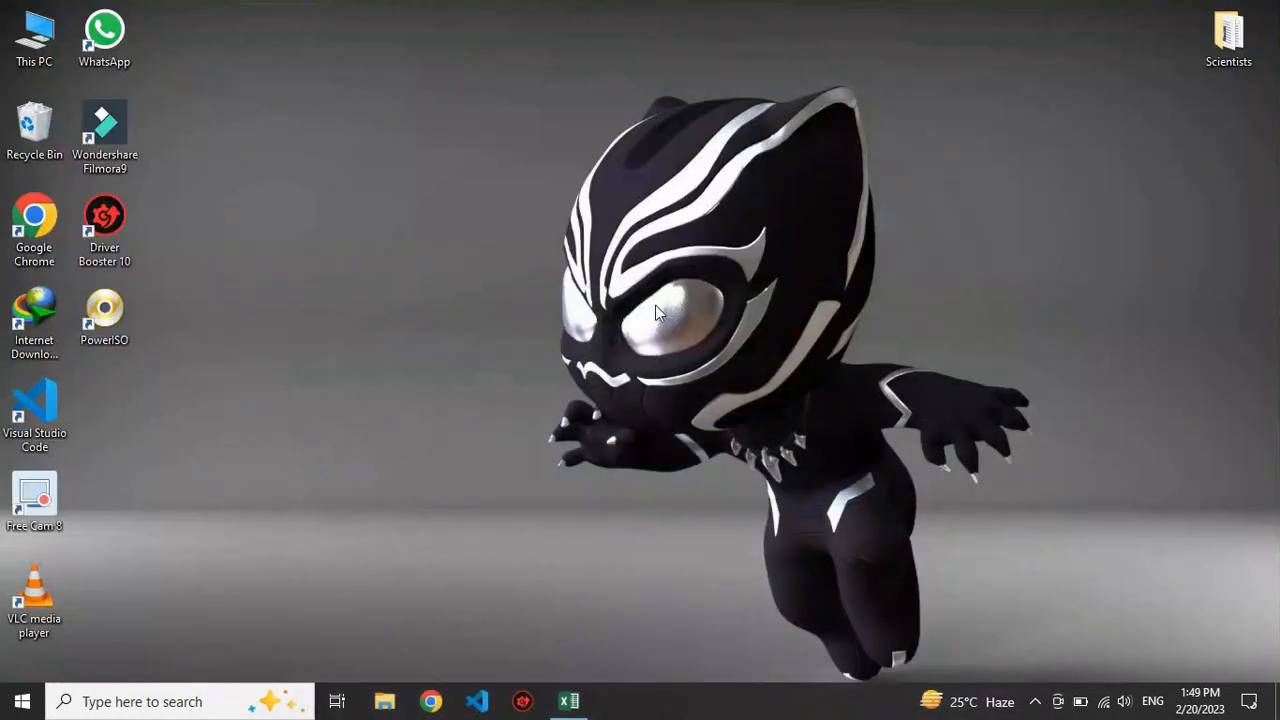